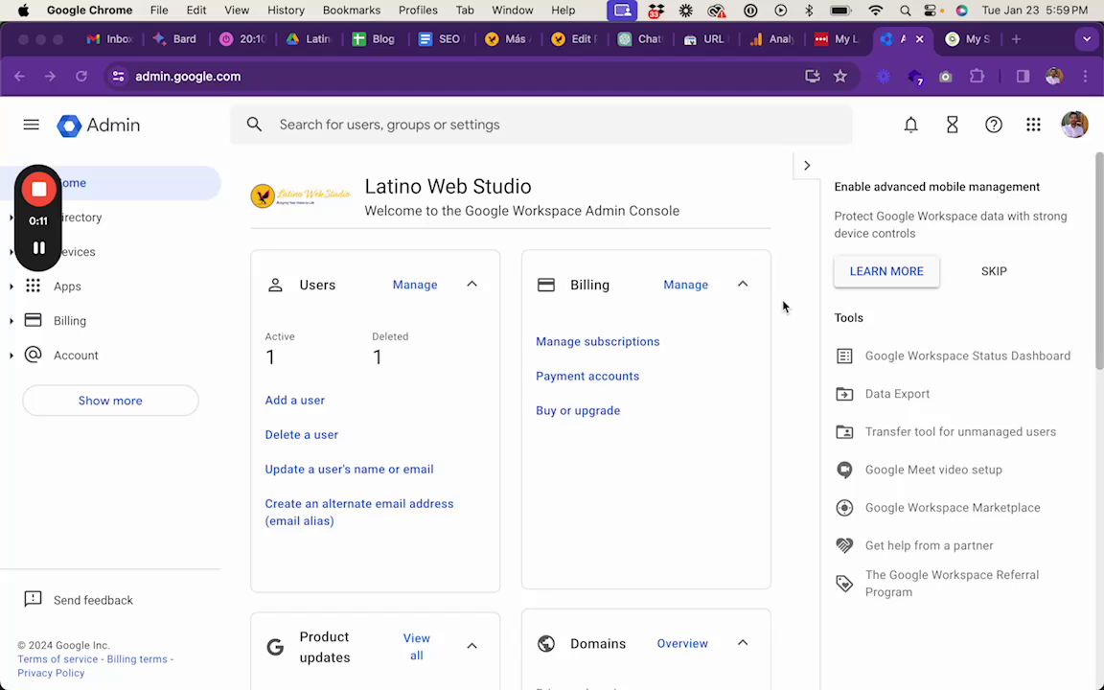
- Open the domain management page for the Latino Web Studio account
scroll(783, 306, "down", 2)
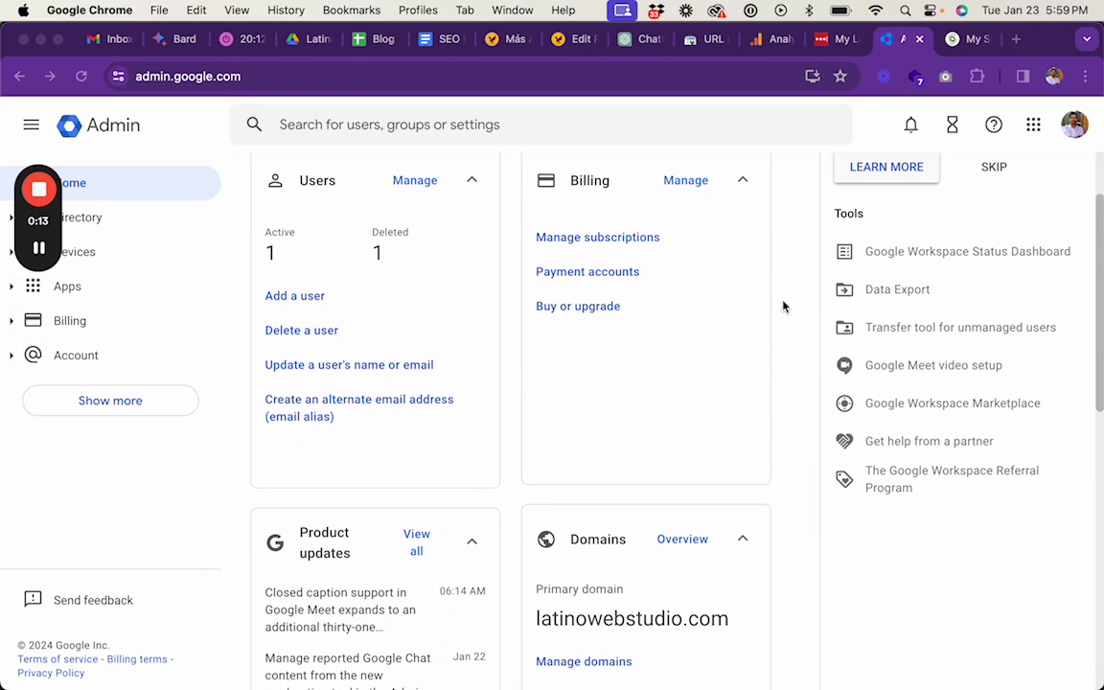
scroll(801, 444, "down", 3)
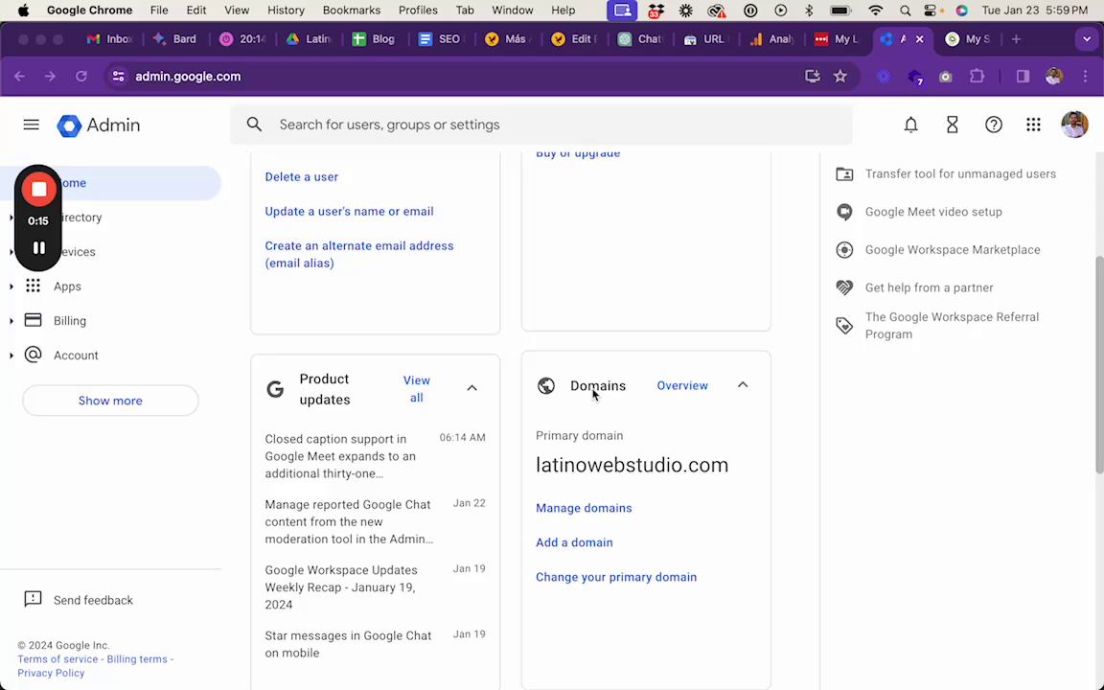
left_click(582, 511)
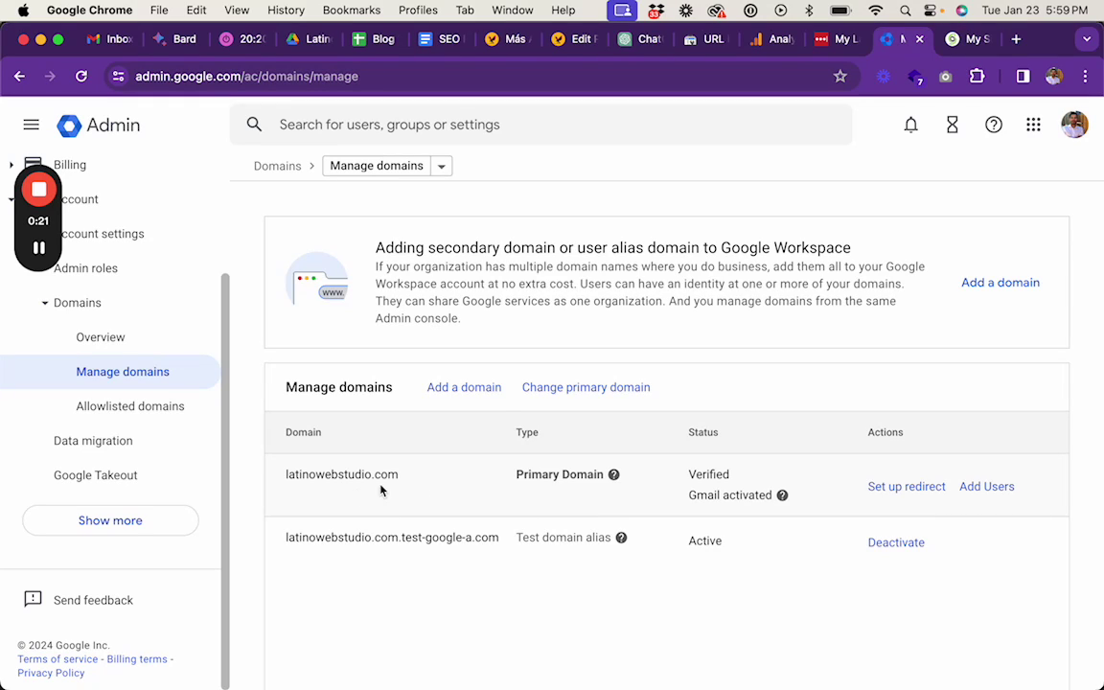
- Add healthydogwalker.com as a secondary domain and start its verification
left_click(454, 385)
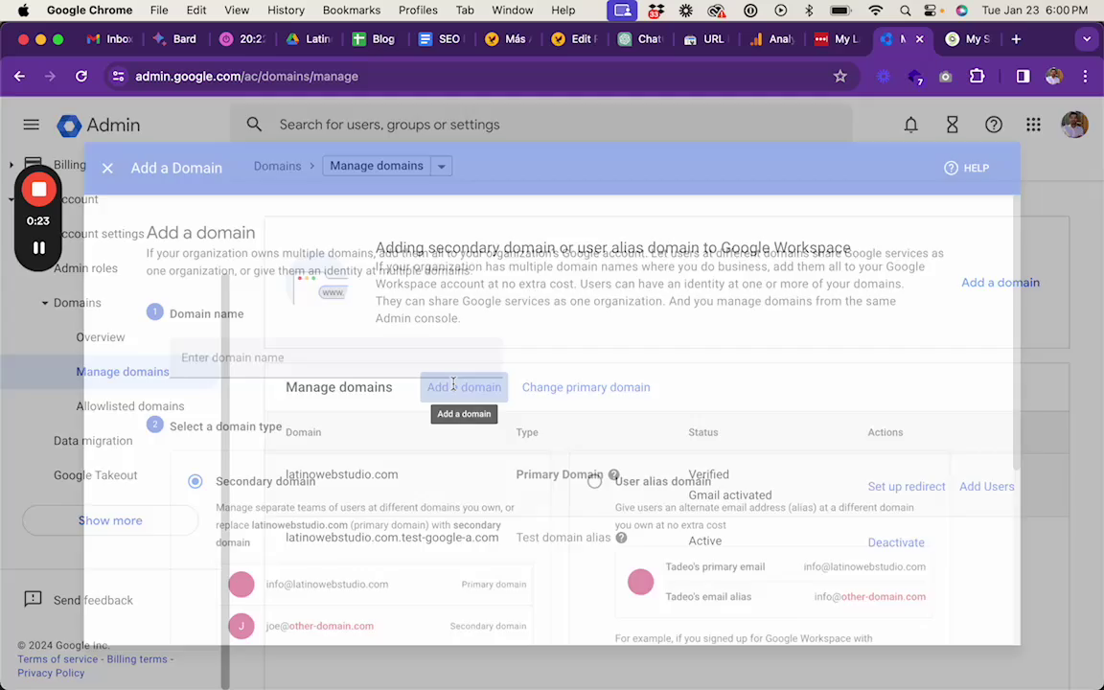
left_click(236, 359)
type("heal")
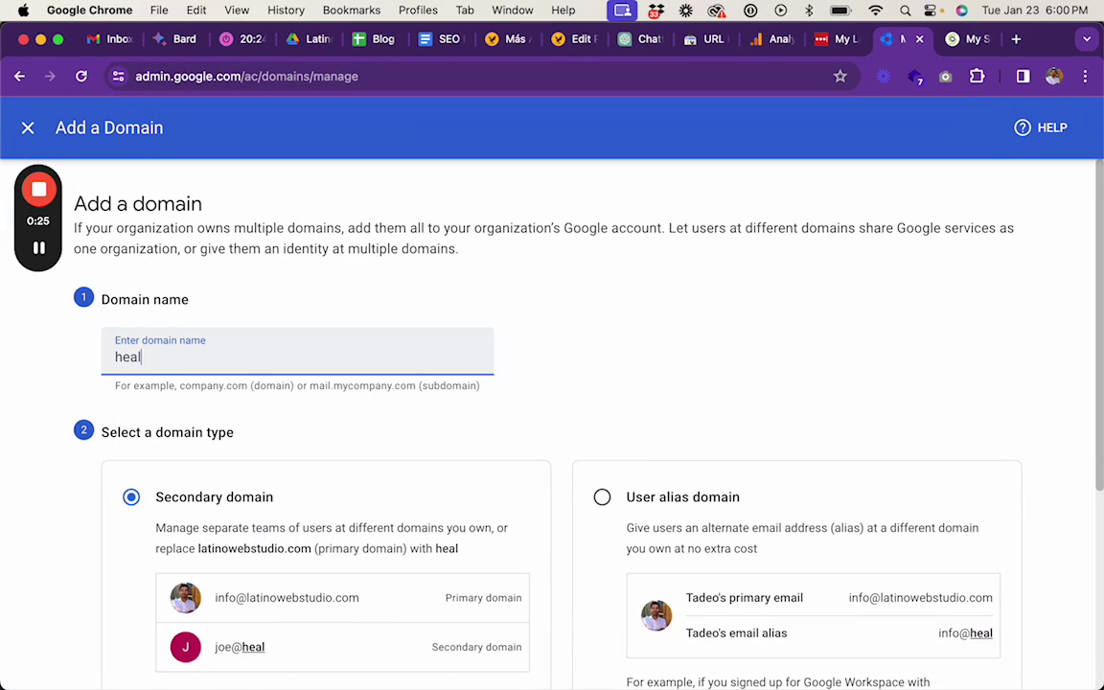
type("thydogwalk")
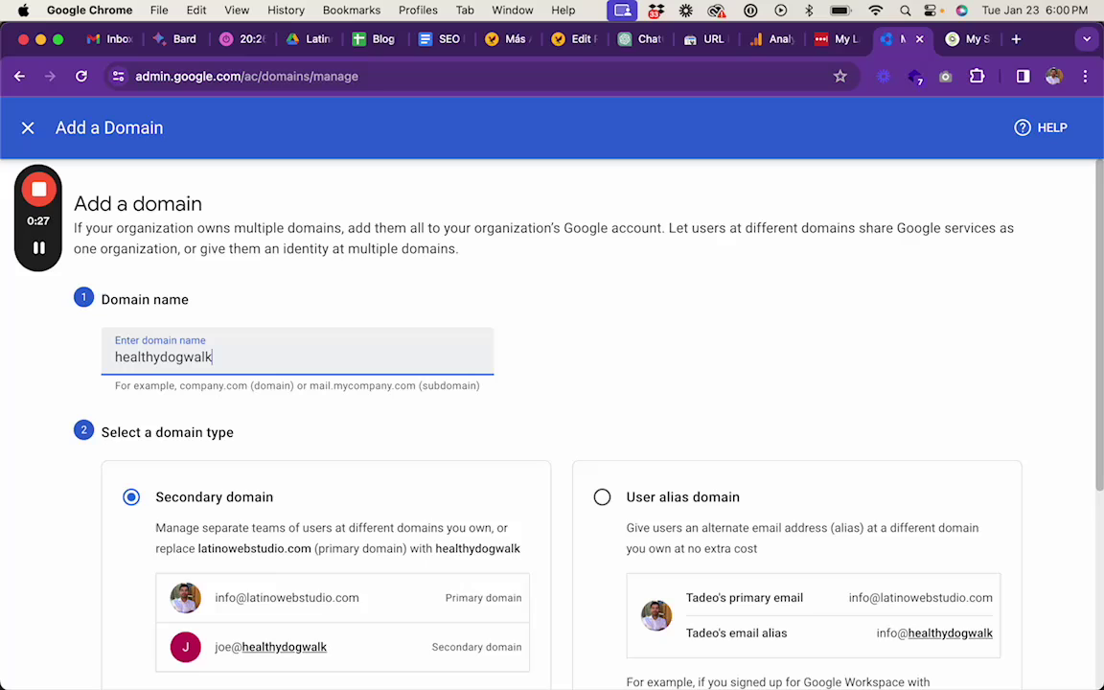
type("er.com")
scroll(562, 444, "down", 5)
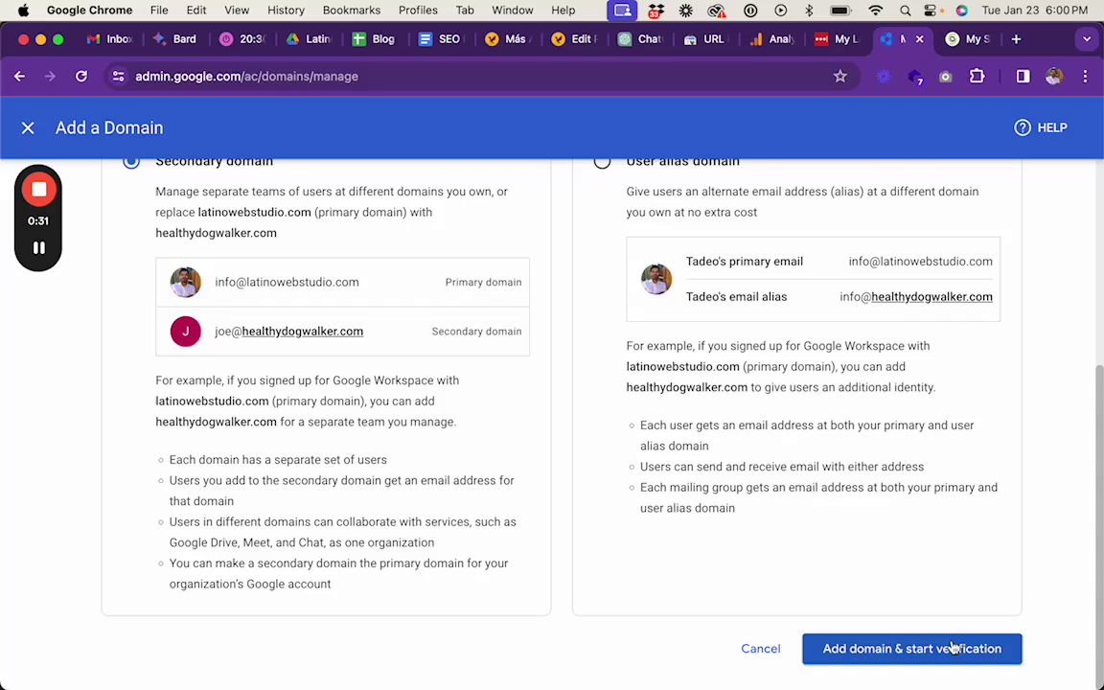
left_click(957, 650)
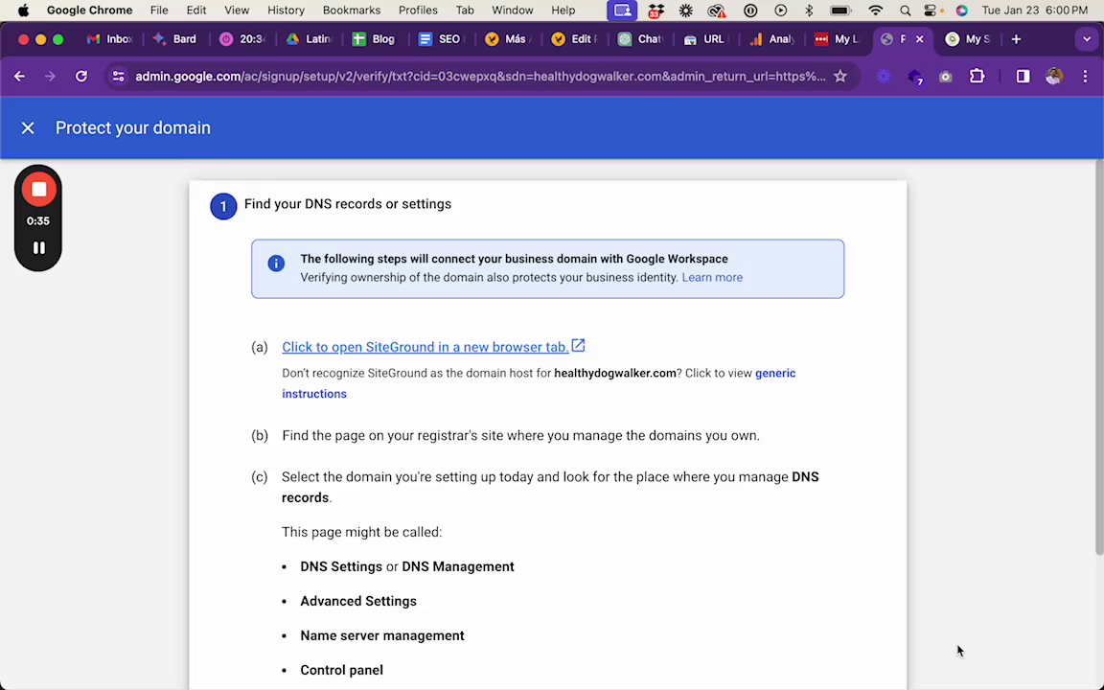
- Review the instructions for finding the DNS settings and continue to the verification record step
scroll(724, 550, "down", 1)
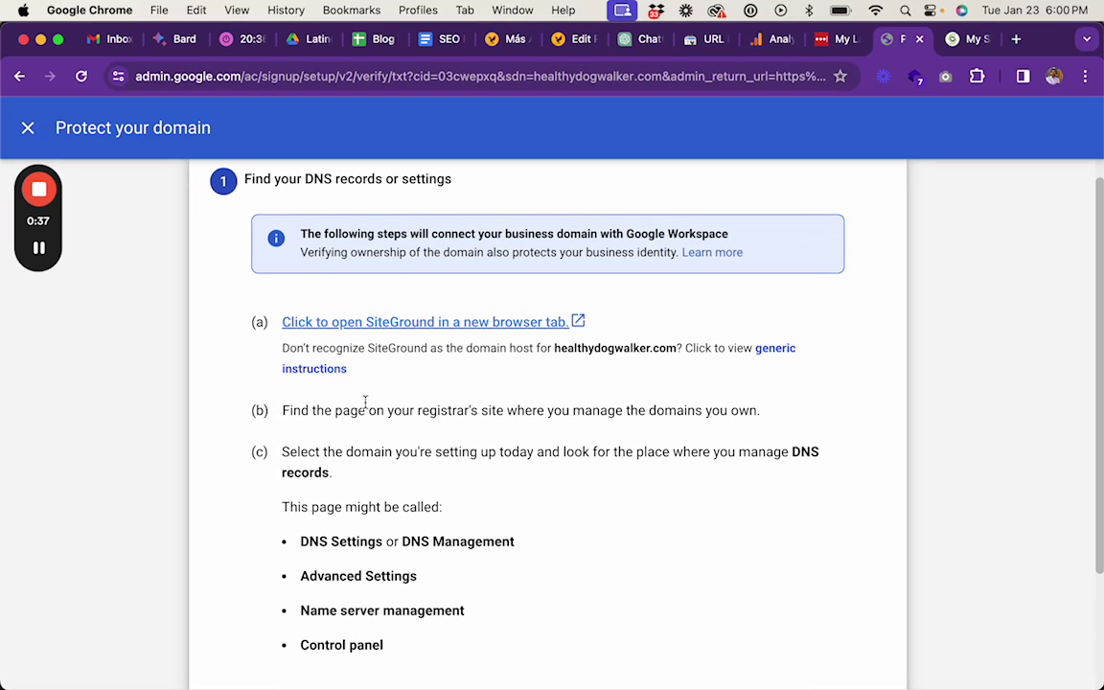
scroll(676, 431, "down", 5)
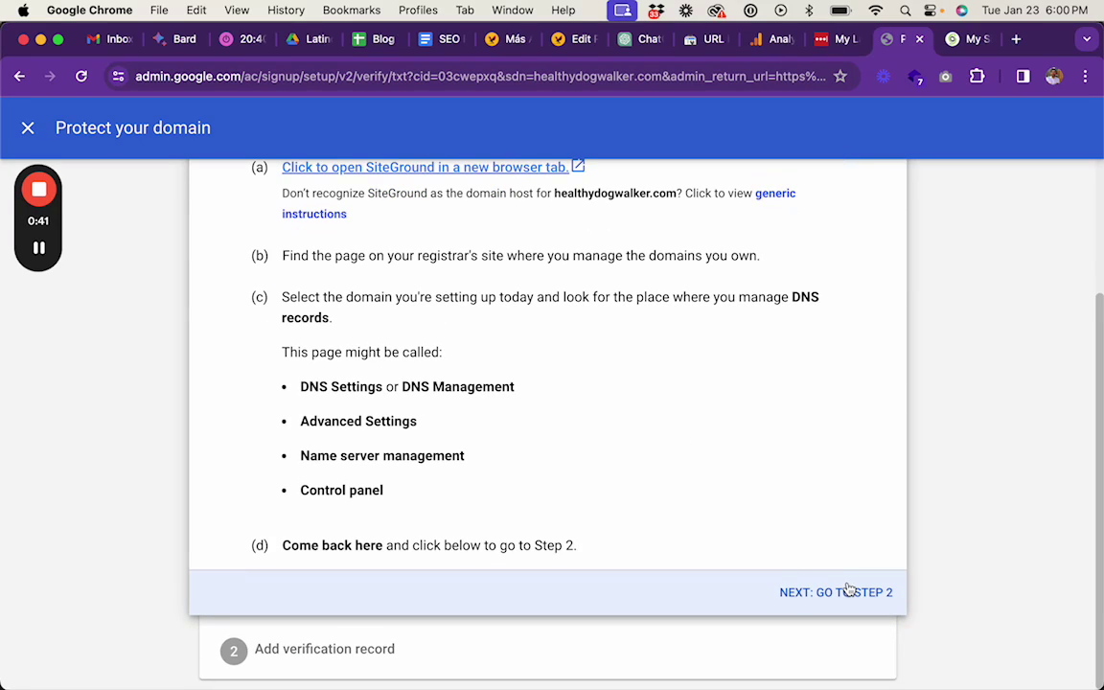
scroll(799, 453, "up", 3)
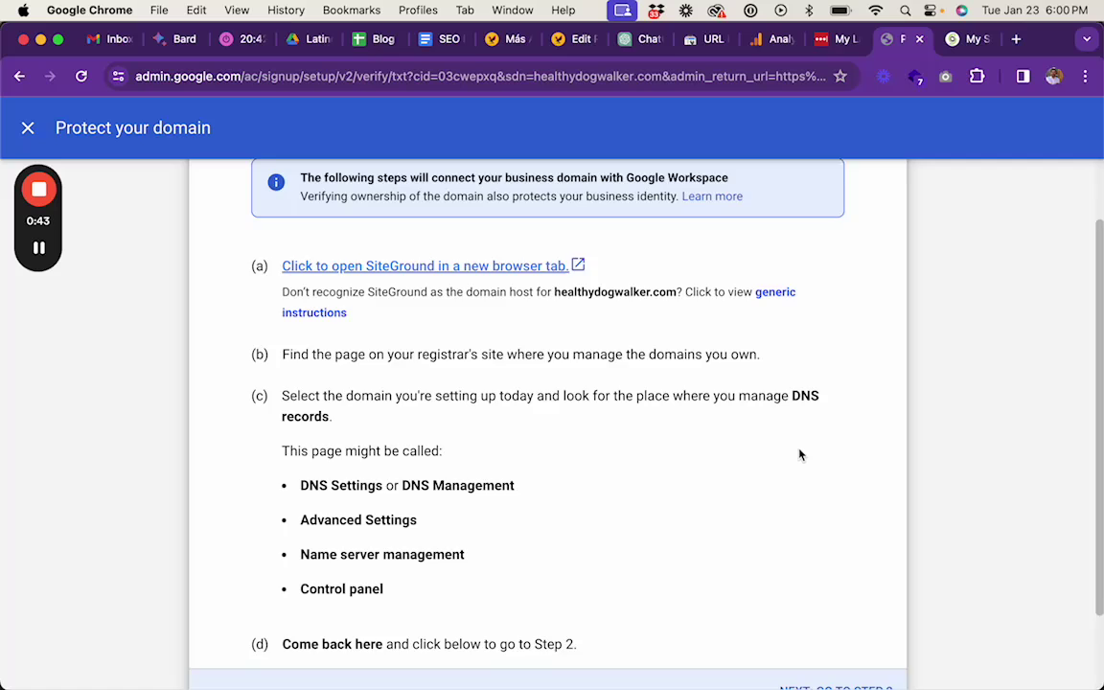
scroll(799, 454, "down", 3)
left_click(845, 594)
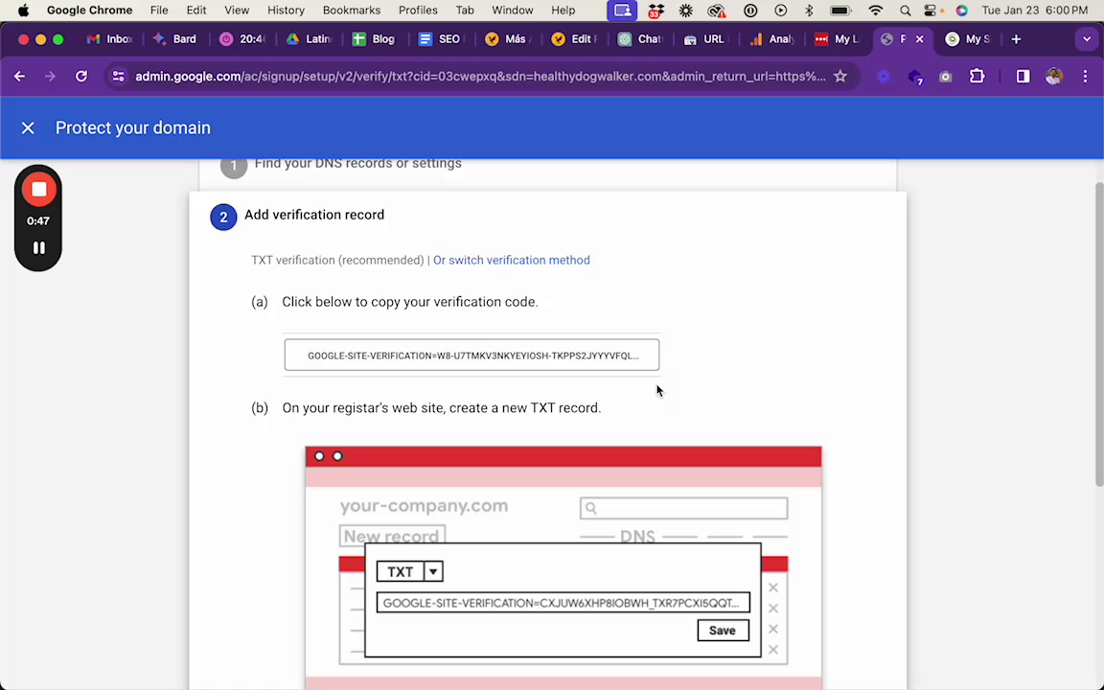
- Switch to SiteGround, find healthydogwalker.com among the websites and open its Site Tools
key("ctrl+Tab")
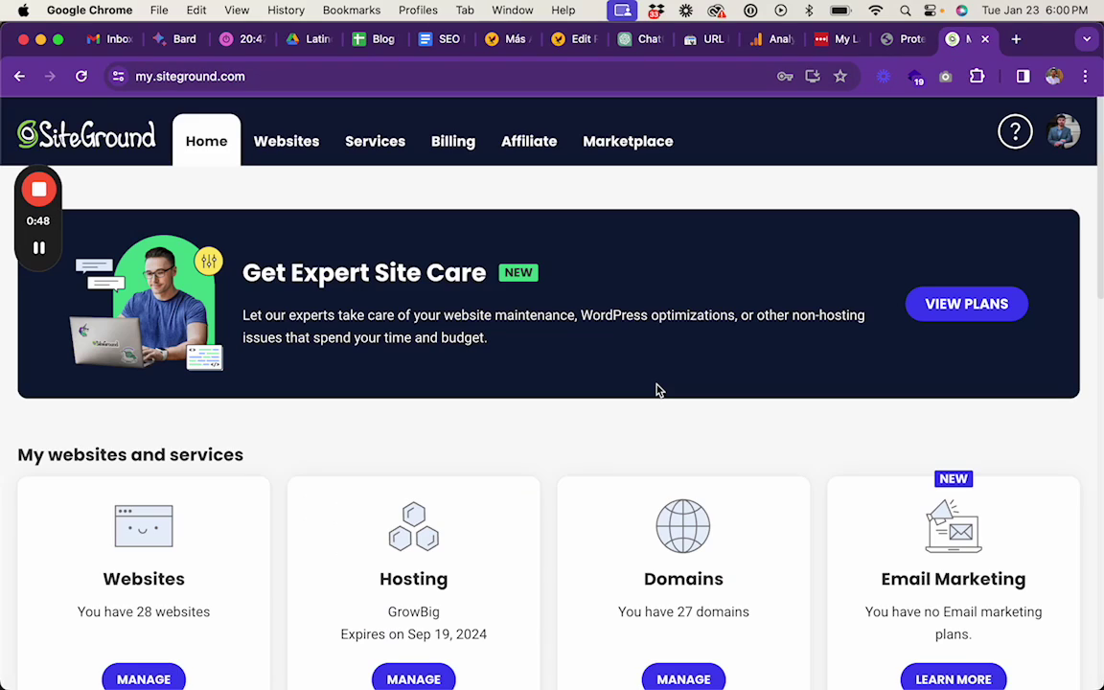
left_click(276, 160)
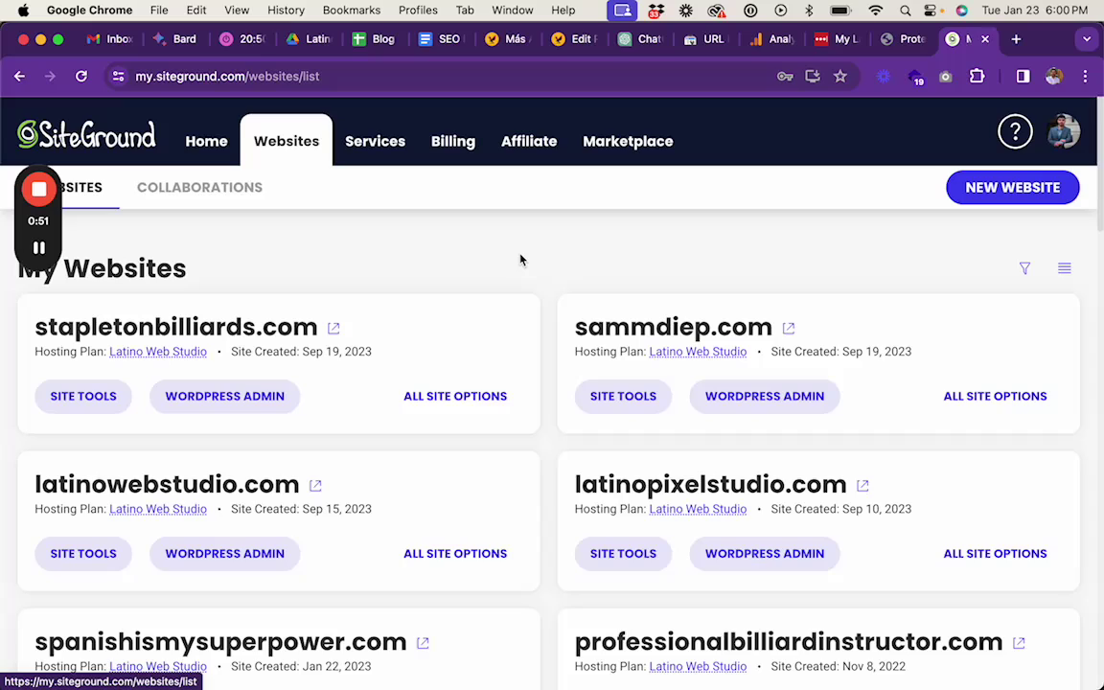
key("super+f")
type("healthy")
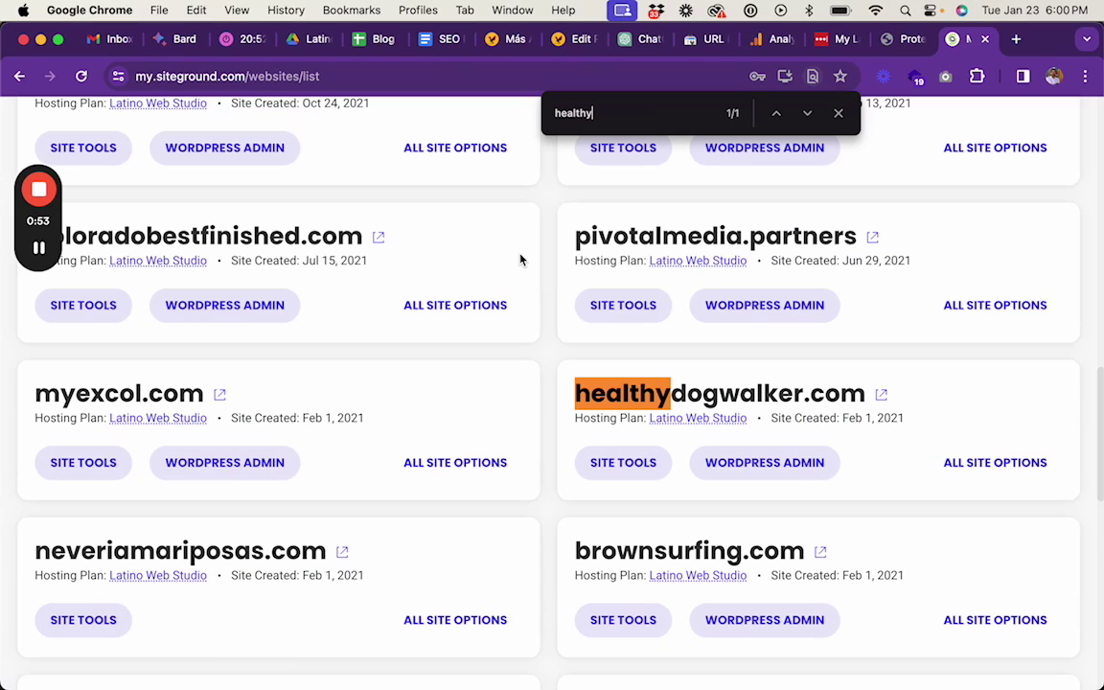
left_click(619, 464)
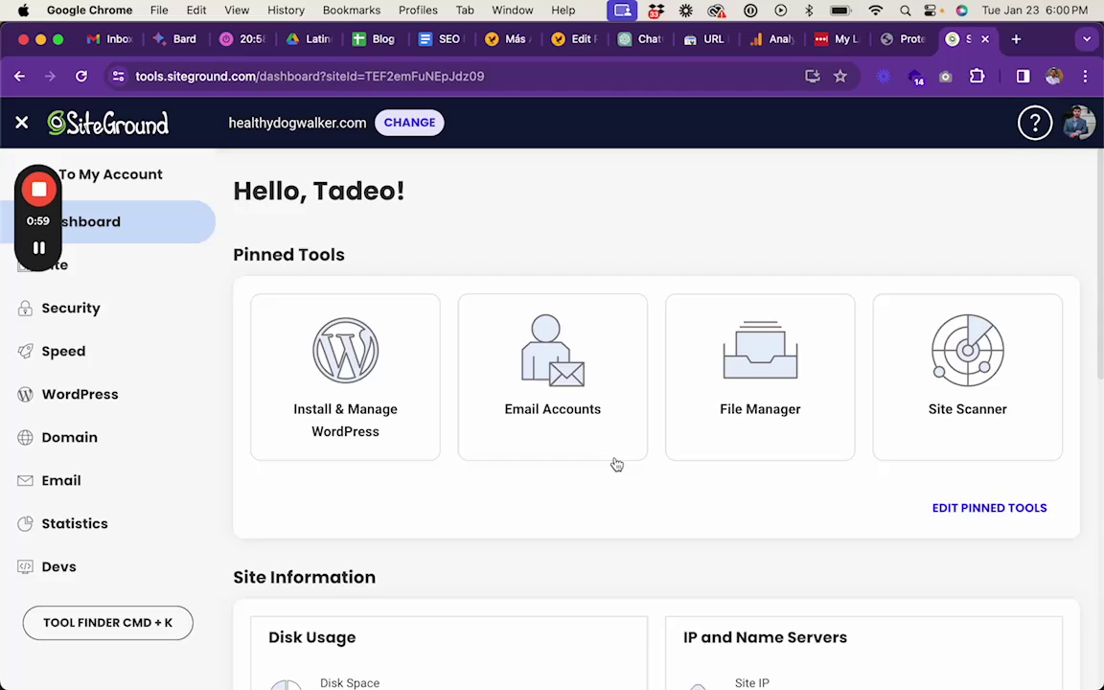
- Open the DNS Zone Editor and select healthydogwalker.com as the domain
left_click(115, 445)
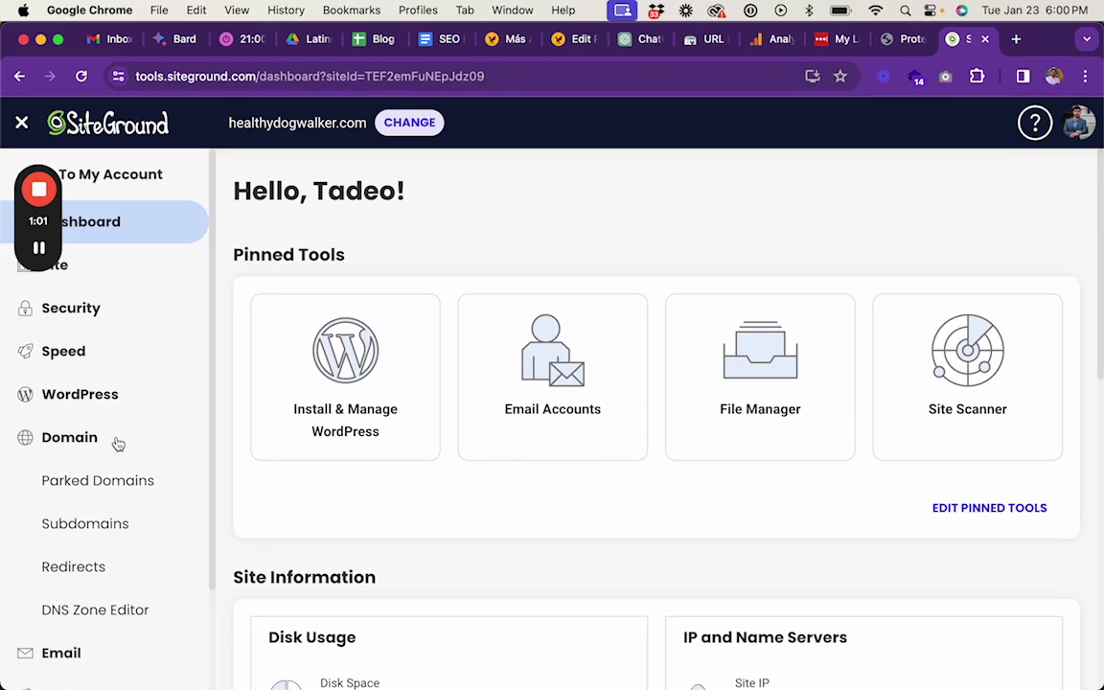
left_click(108, 610)
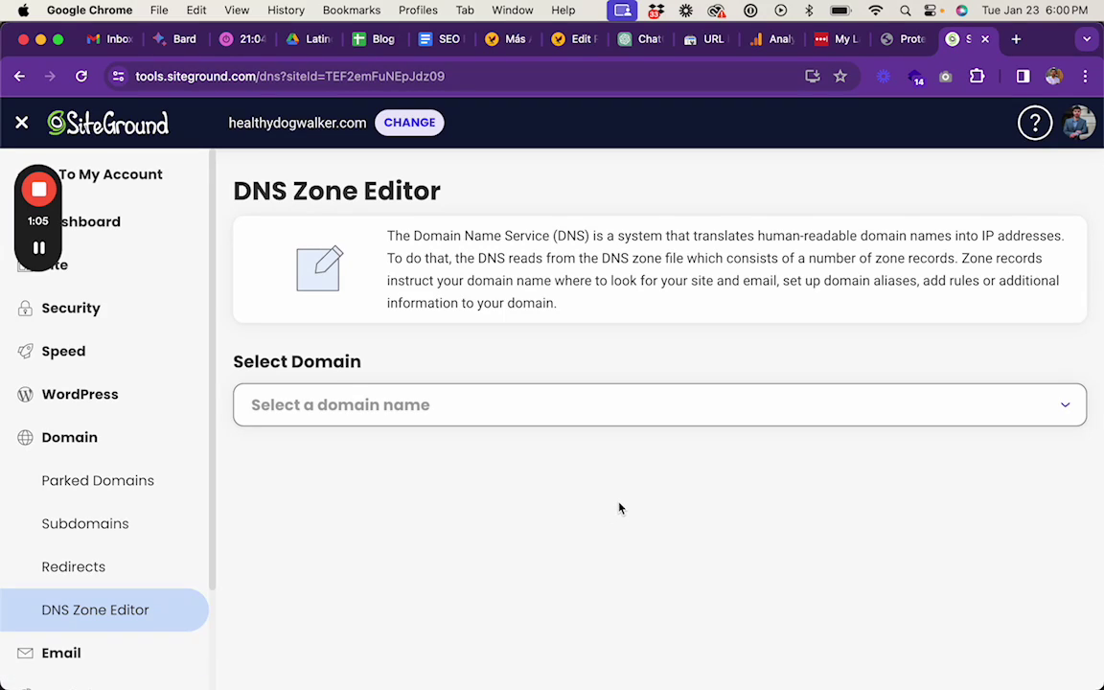
left_click(552, 409)
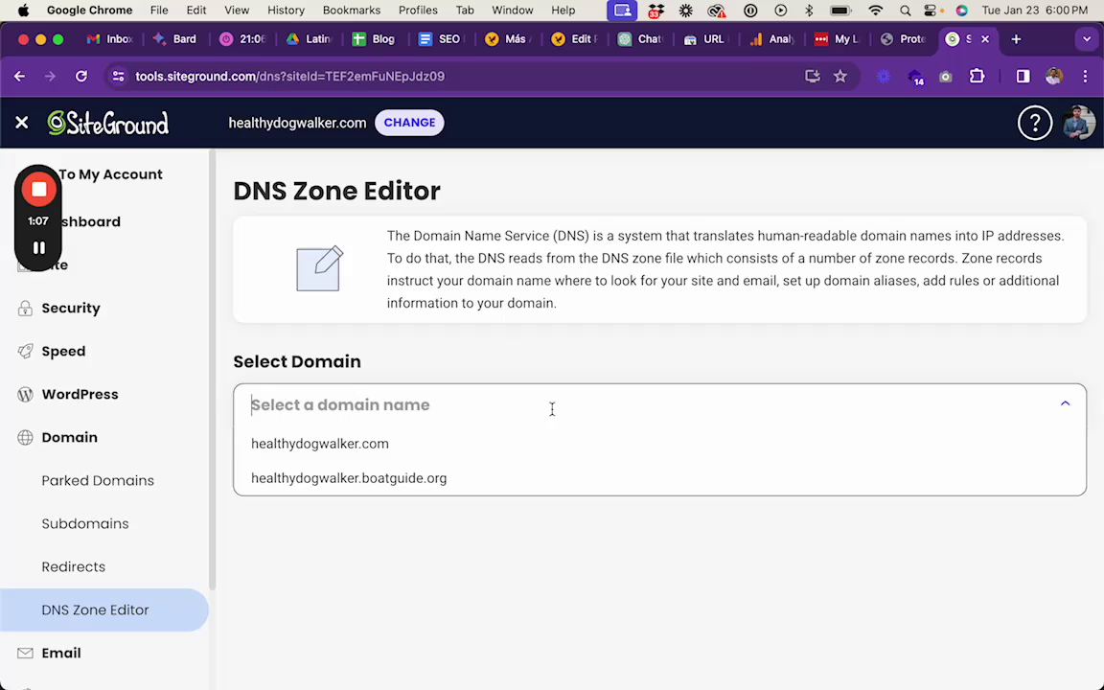
left_click(461, 444)
- Create a TXT record with the name left empty, the copied Google site verification code as its value, and a chosen cache duration
scroll(729, 471, "down", 5)
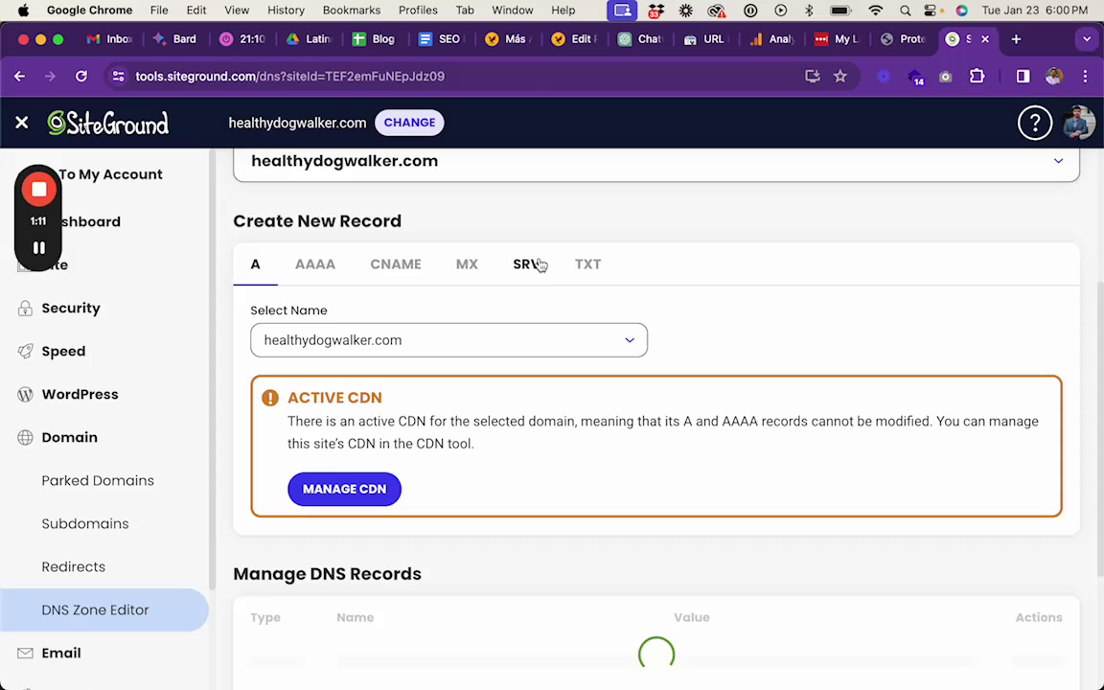
left_click(582, 268)
key("ctrl+shift+Tab")
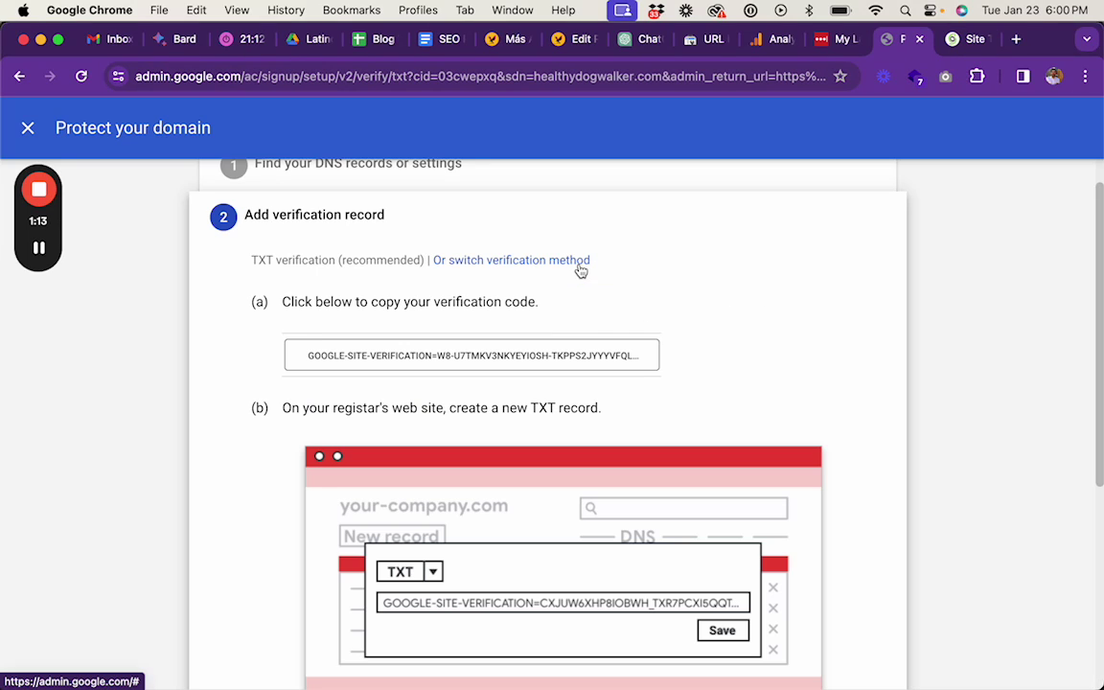
left_click(465, 324)
key("ctrl+Tab")
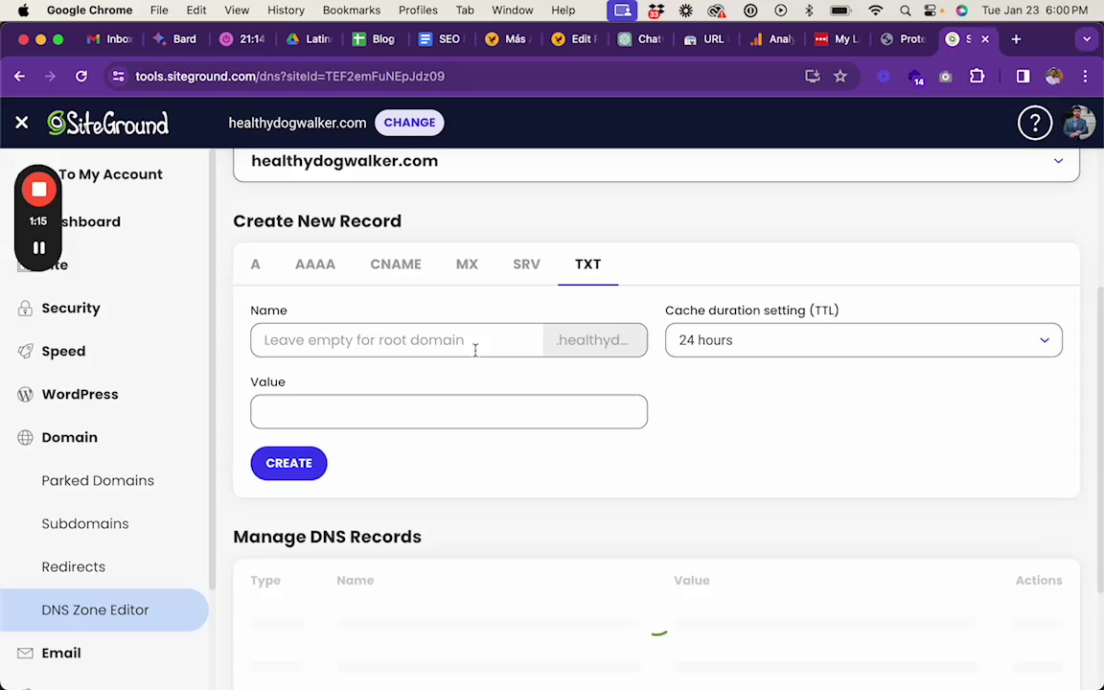
left_click(415, 423)
key("super+v")
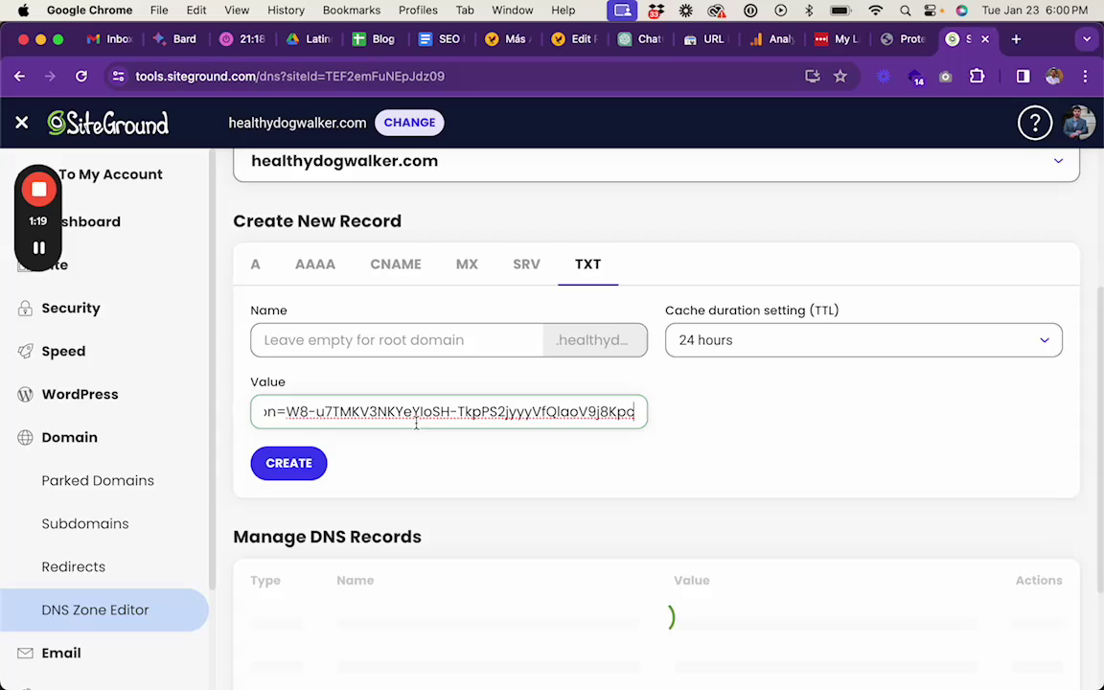
left_click(746, 345)
left_click(723, 386)
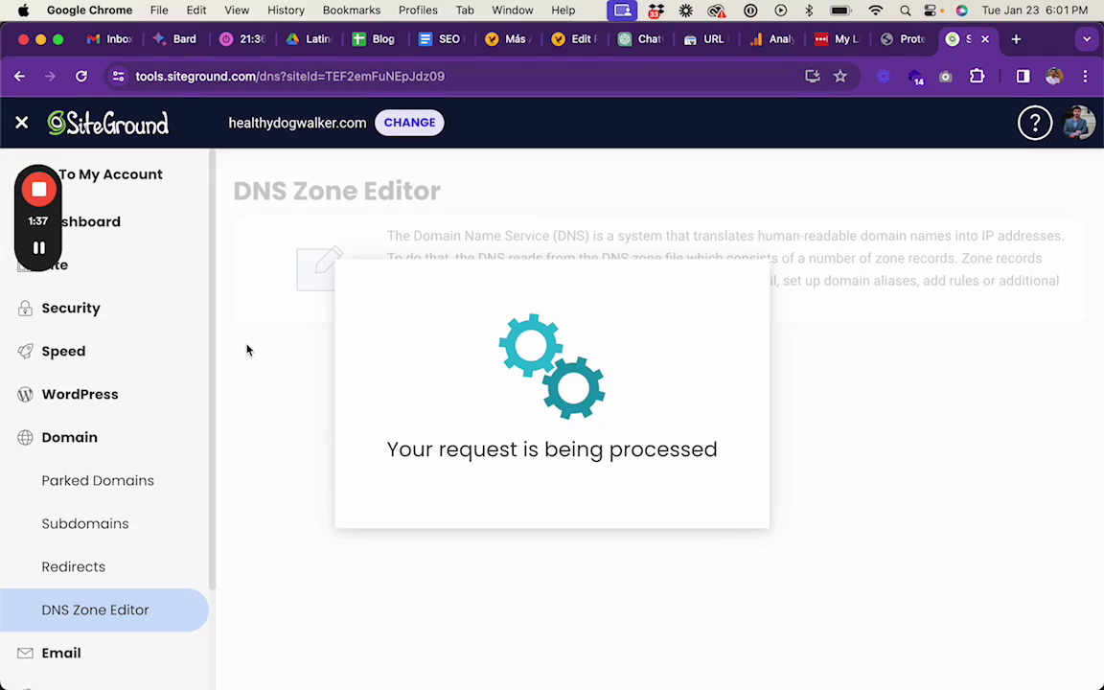
- Select healthydogwalker.com again in the DNS Zone Editor and look through its DNS records for the verification TXT record
mouse_move(39, 244)
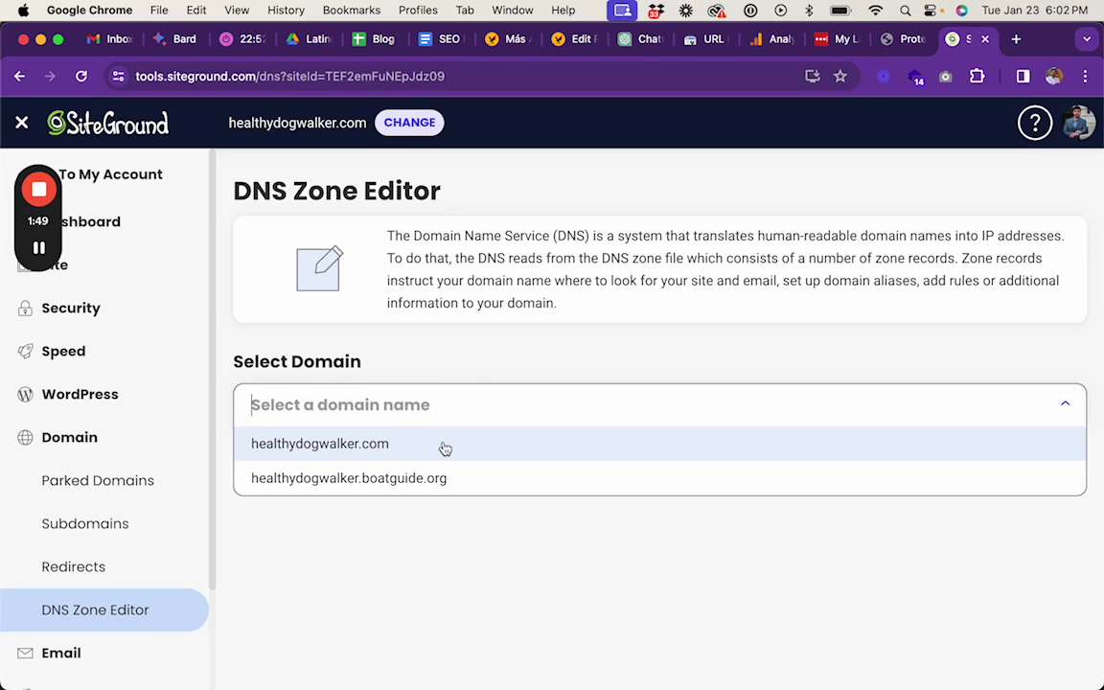
left_click(447, 445)
scroll(560, 495, "down", 5)
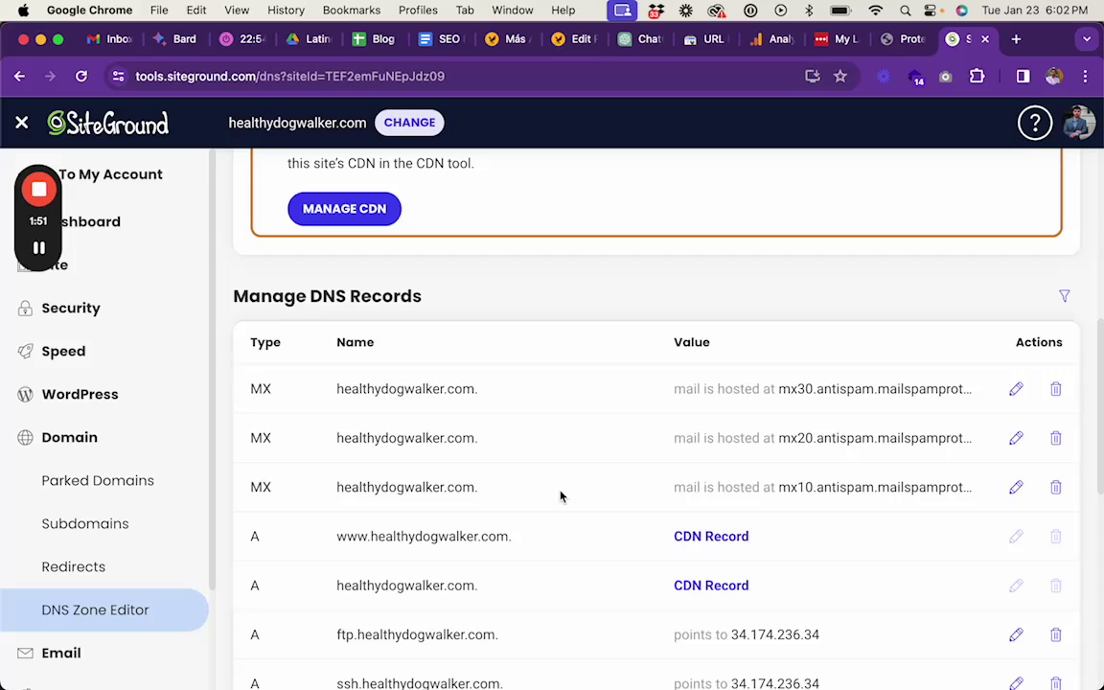
scroll(561, 496, "down", 7)
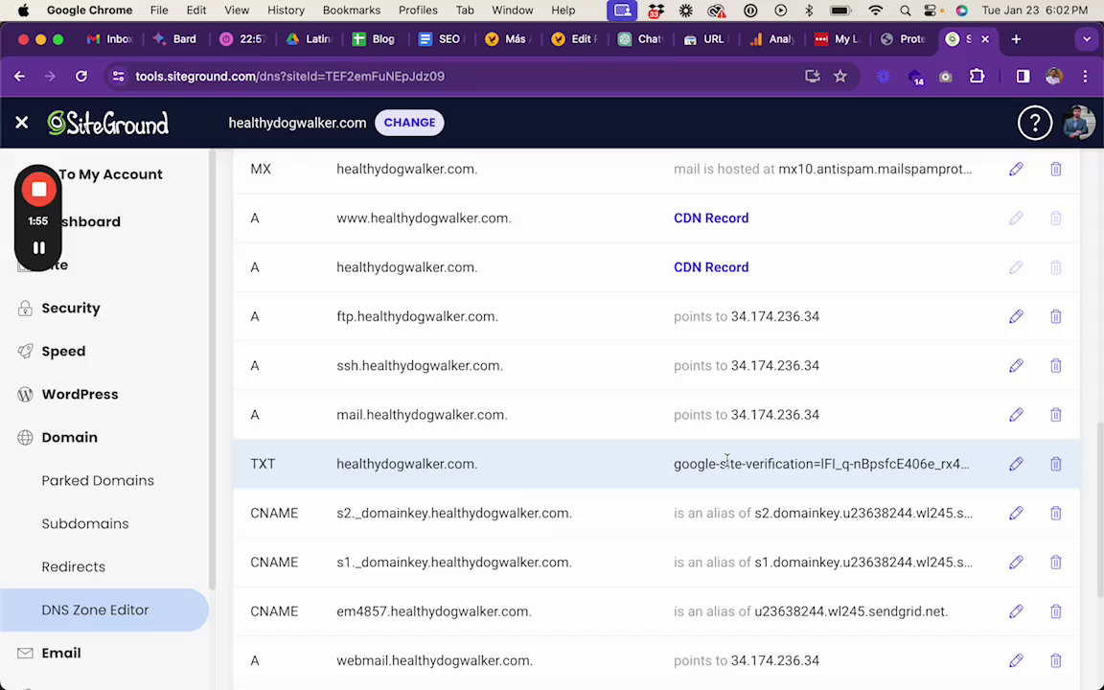
- Compare the verification code in the Google Admin console with the TXT record values in SiteGround
key("ctrl+shift+Tab")
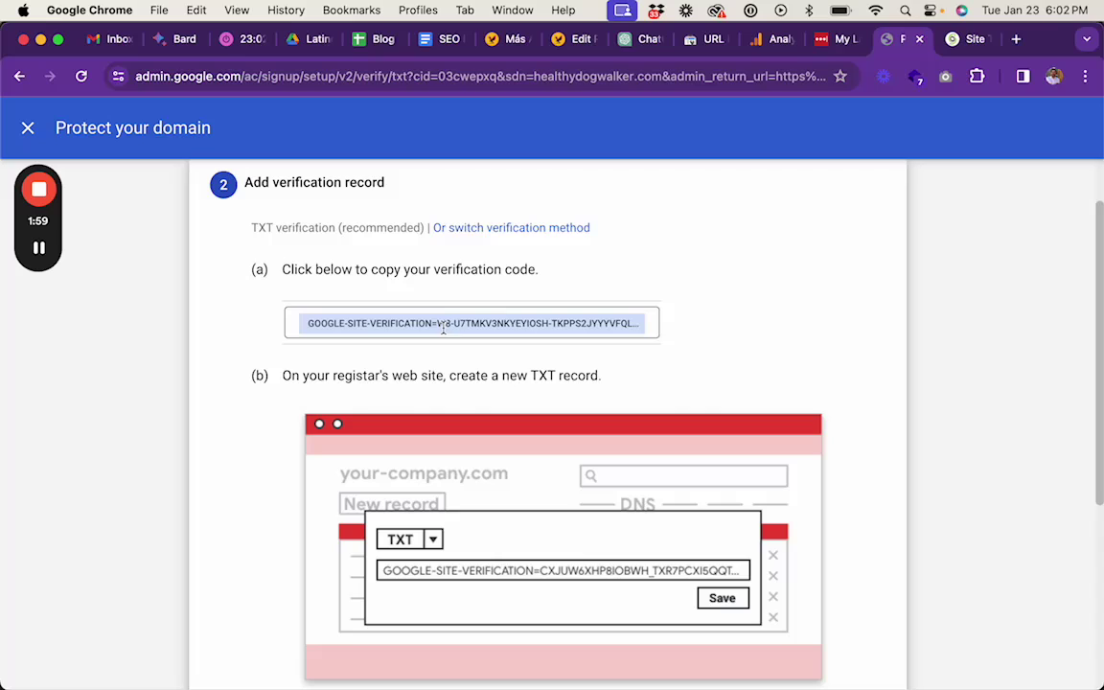
key("ctrl+Tab")
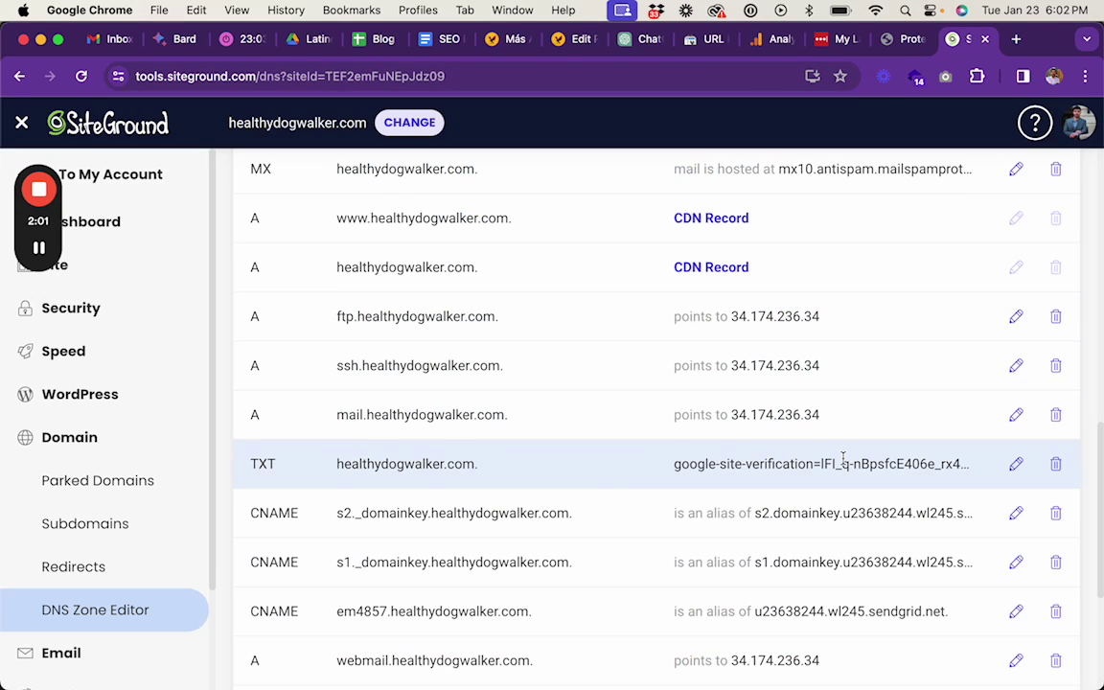
key("ctrl+shift+Tab")
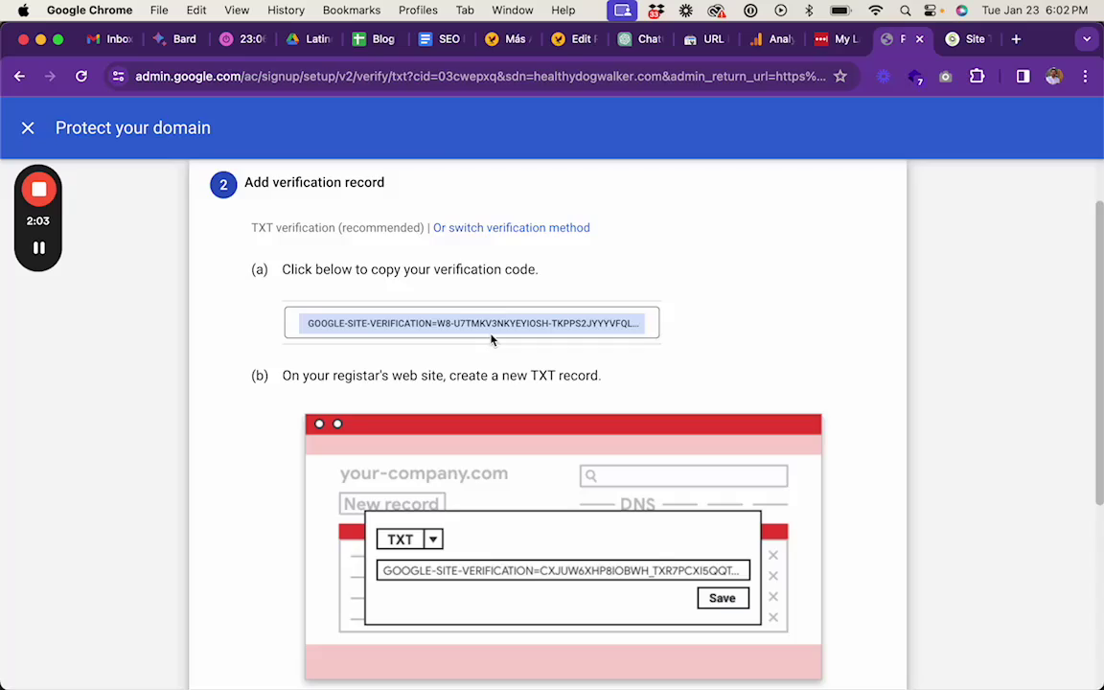
key("ctrl+shift+Tab")
key("ctrl+Tab")
key("ctrl+Tab")
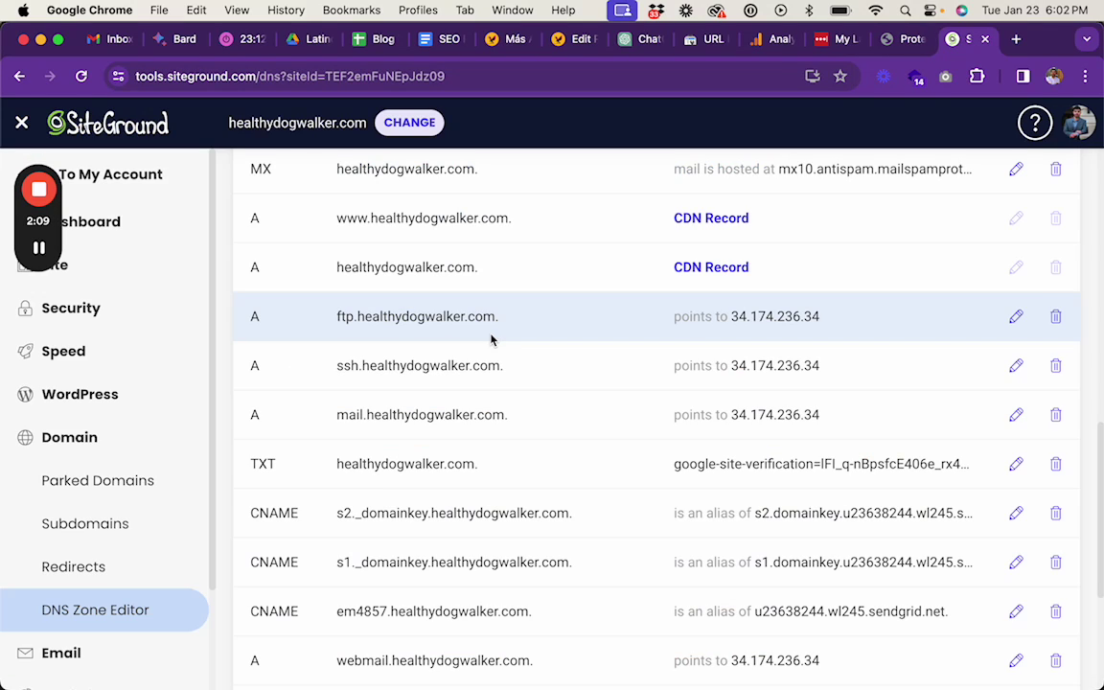
- Search the SiteGround DNS records page for the start of the Google verification code and look through the record list for it
key("super+f")
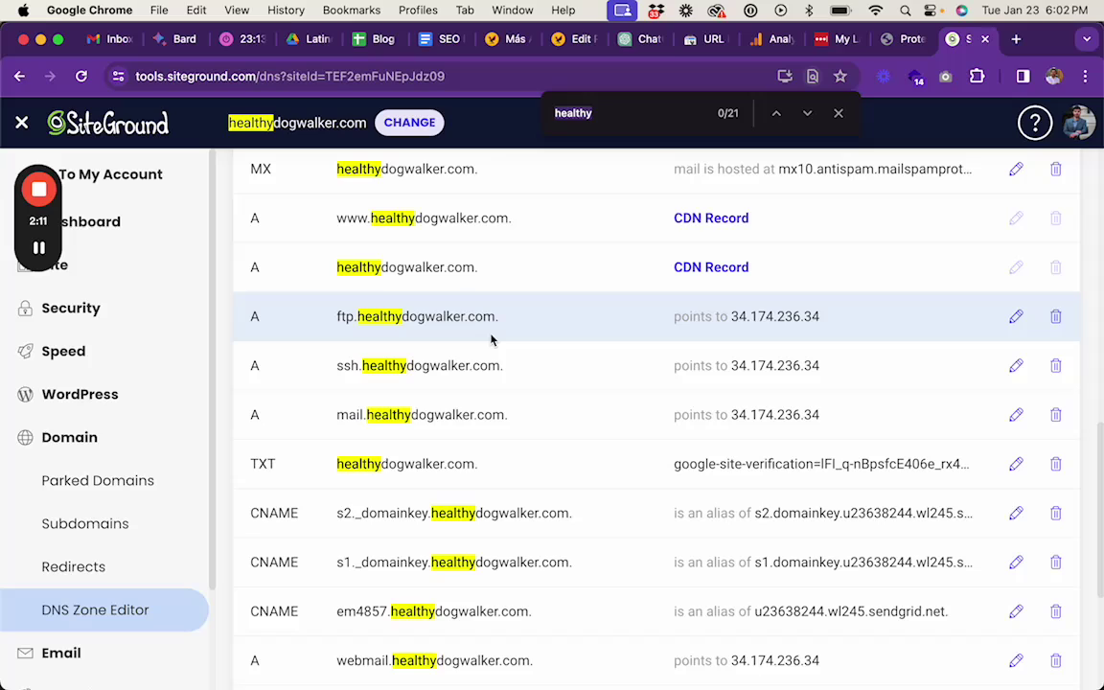
type("w8")
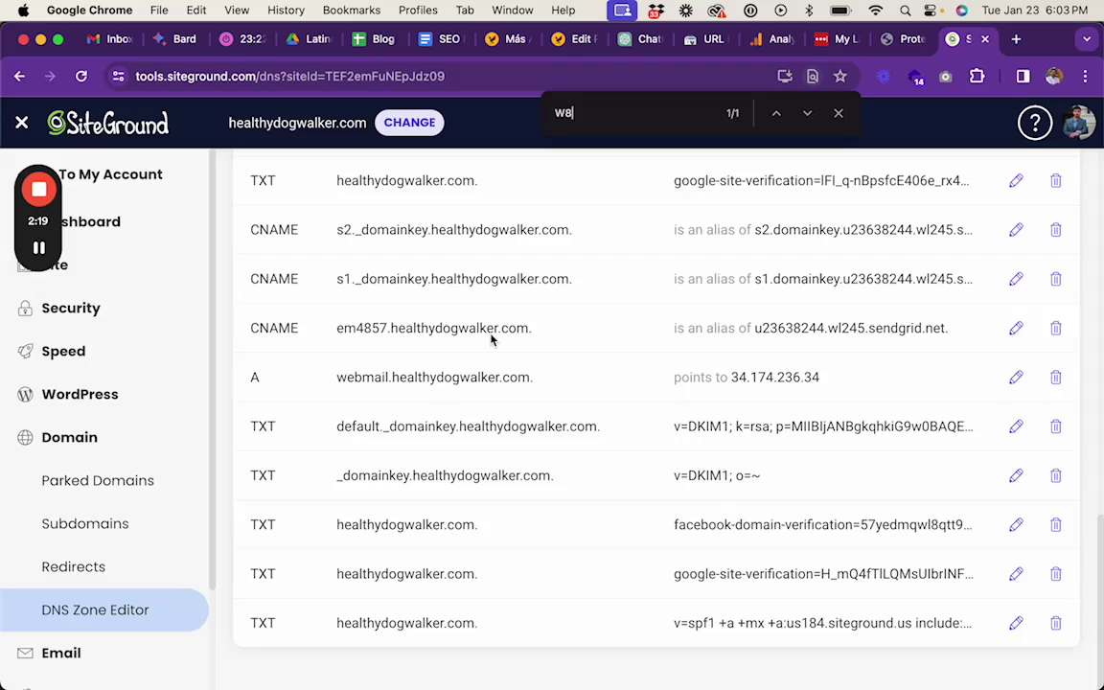
key("ctrl+shift+Tab")
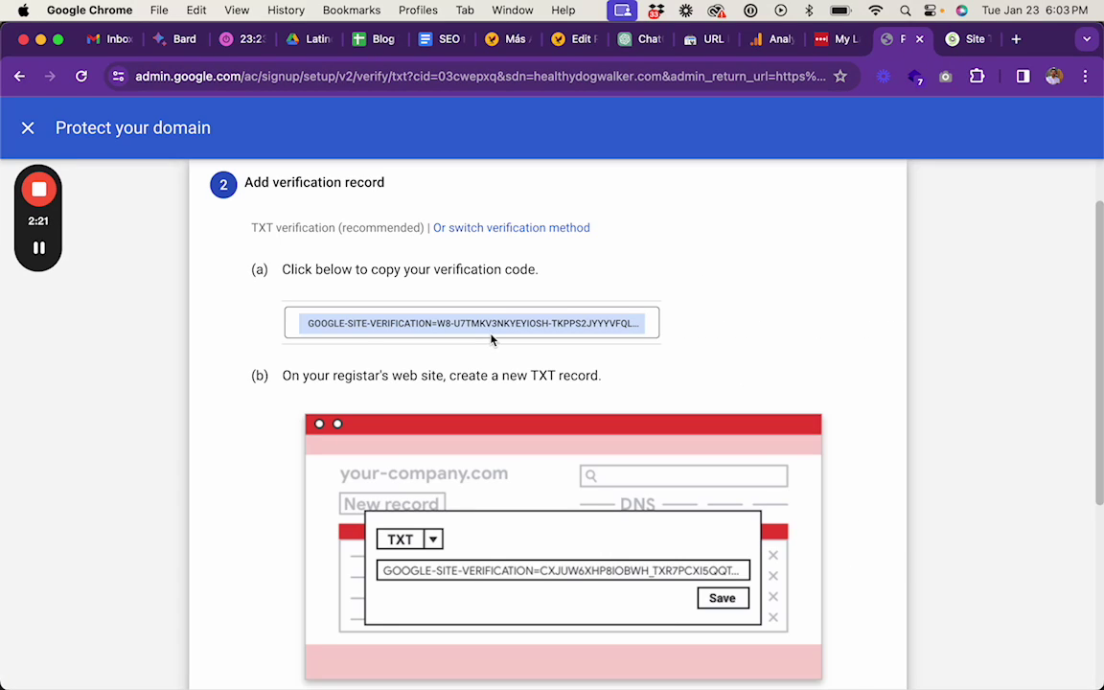
key("ctrl+Tab")
key("super+f")
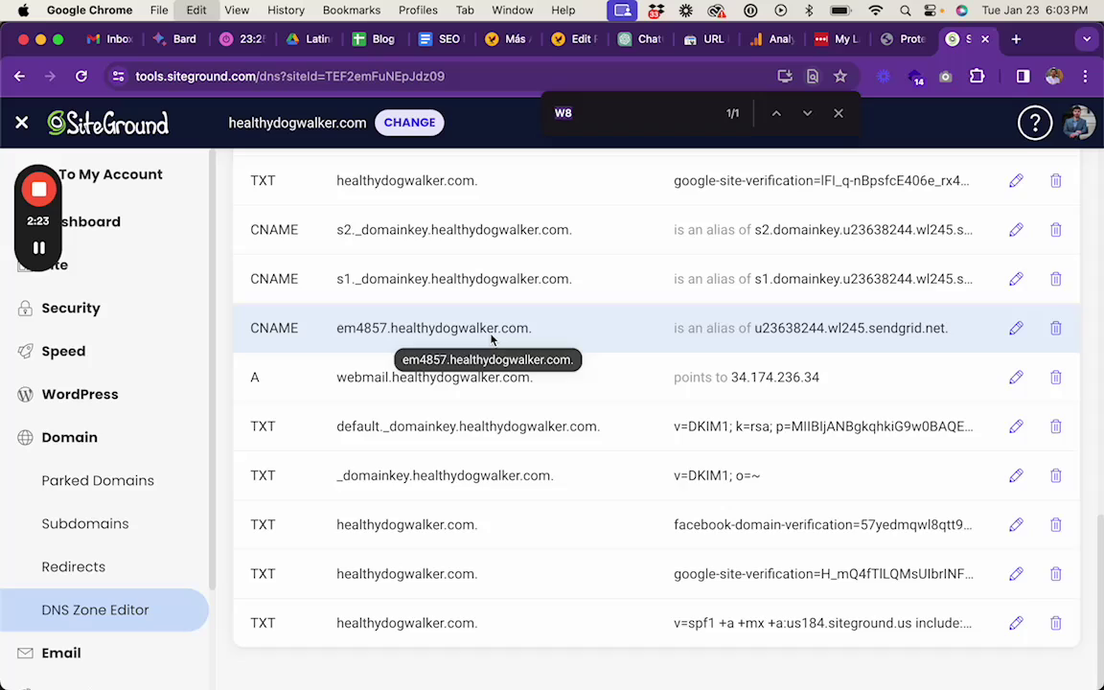
scroll(567, 351, "up", 1)
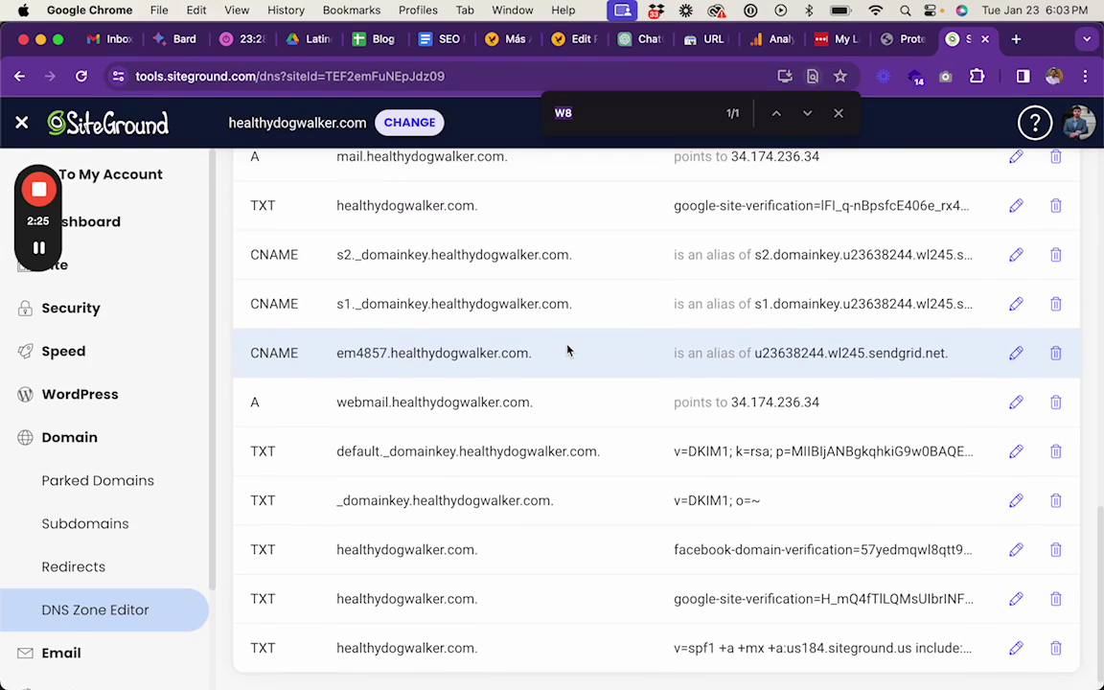
scroll(567, 364, "down", 1)
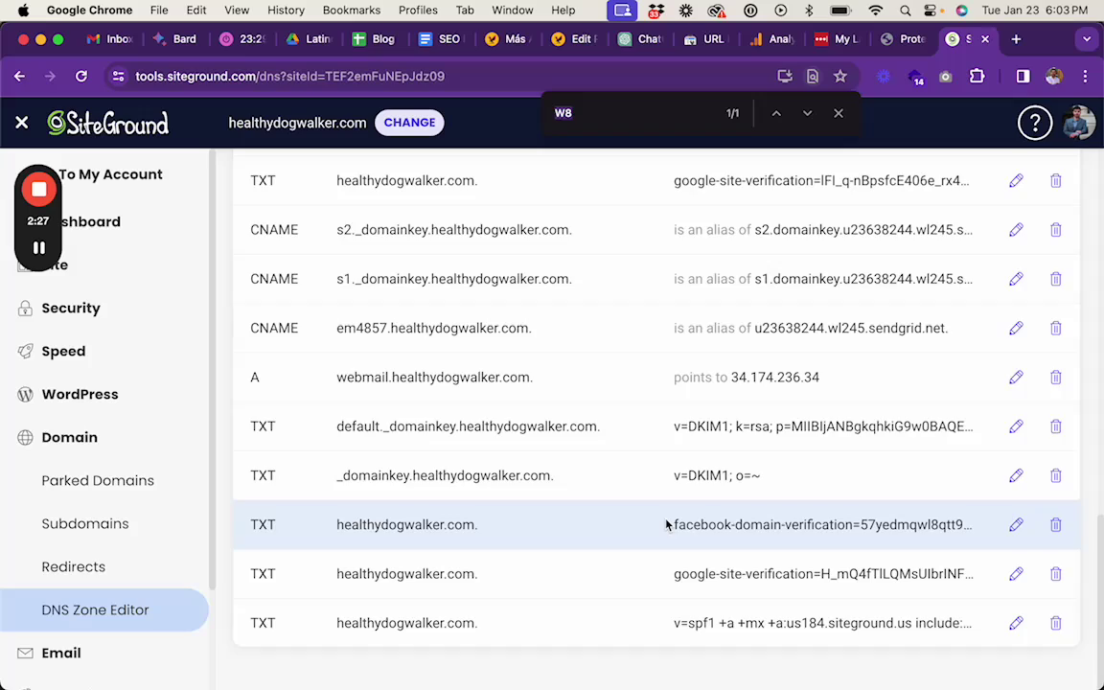
scroll(666, 525, "up", 5)
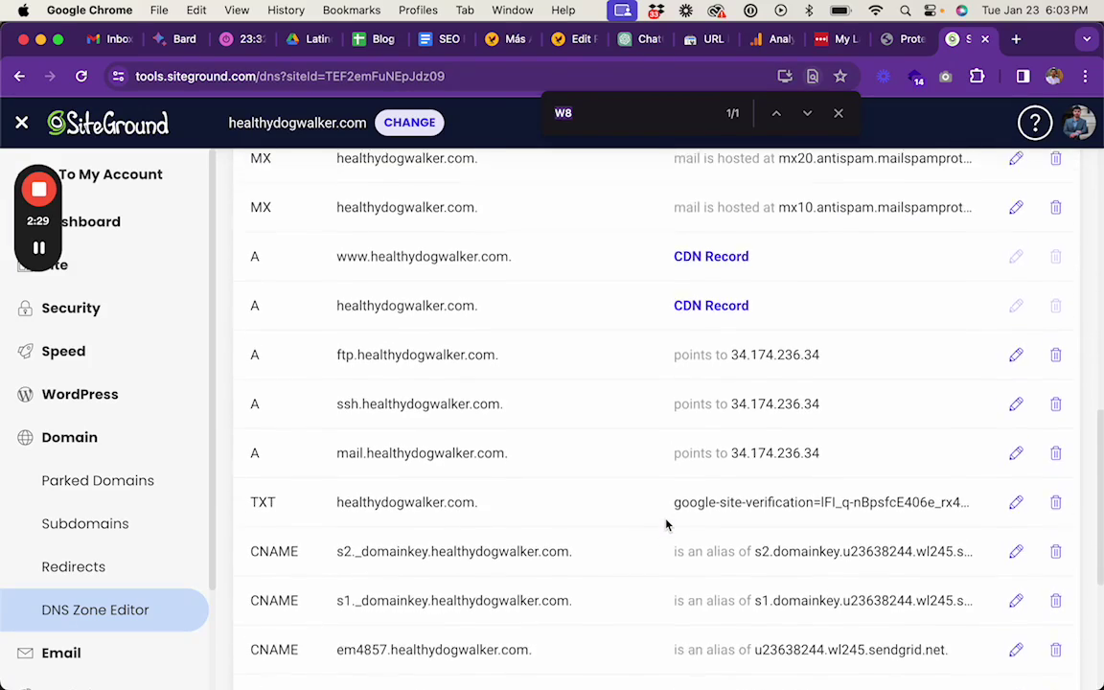
scroll(666, 524, "up", 3)
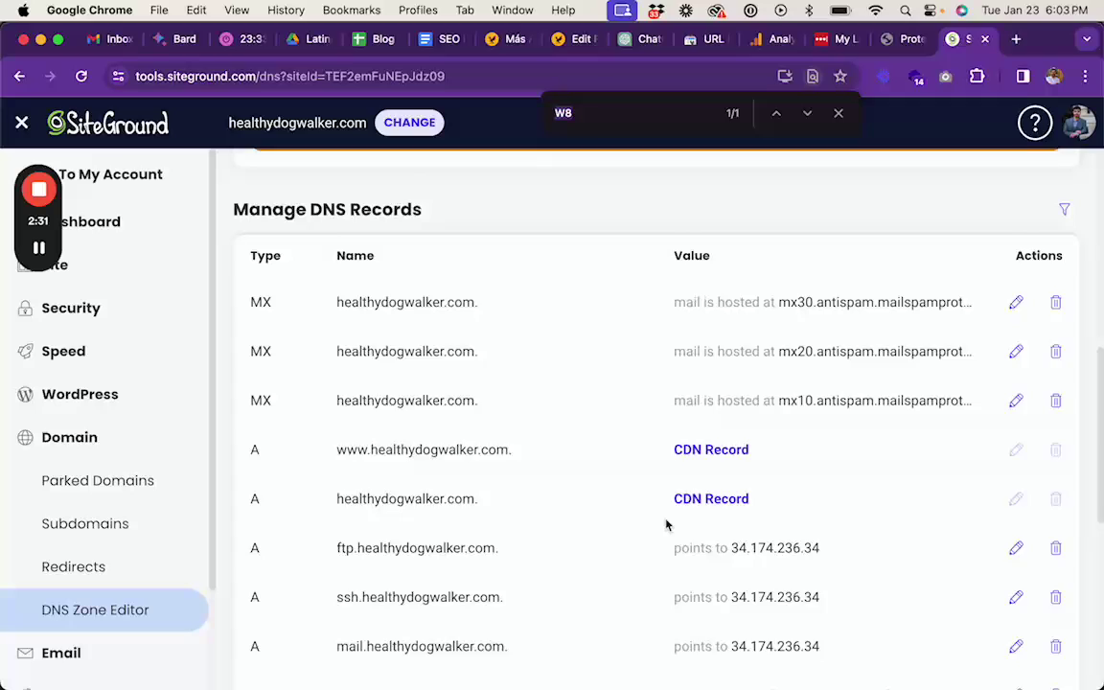
- Start a new TXT record for healthydogwalker.com with an empty name and a 5 min cache duration
scroll(666, 524, "up", 5)
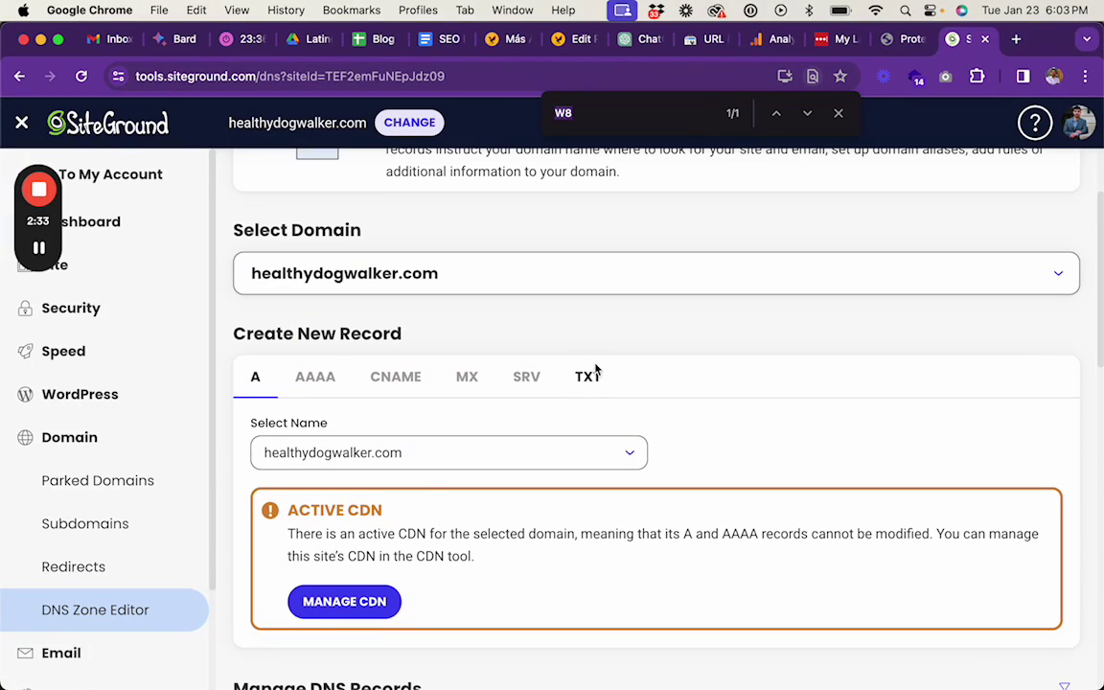
left_click(588, 375)
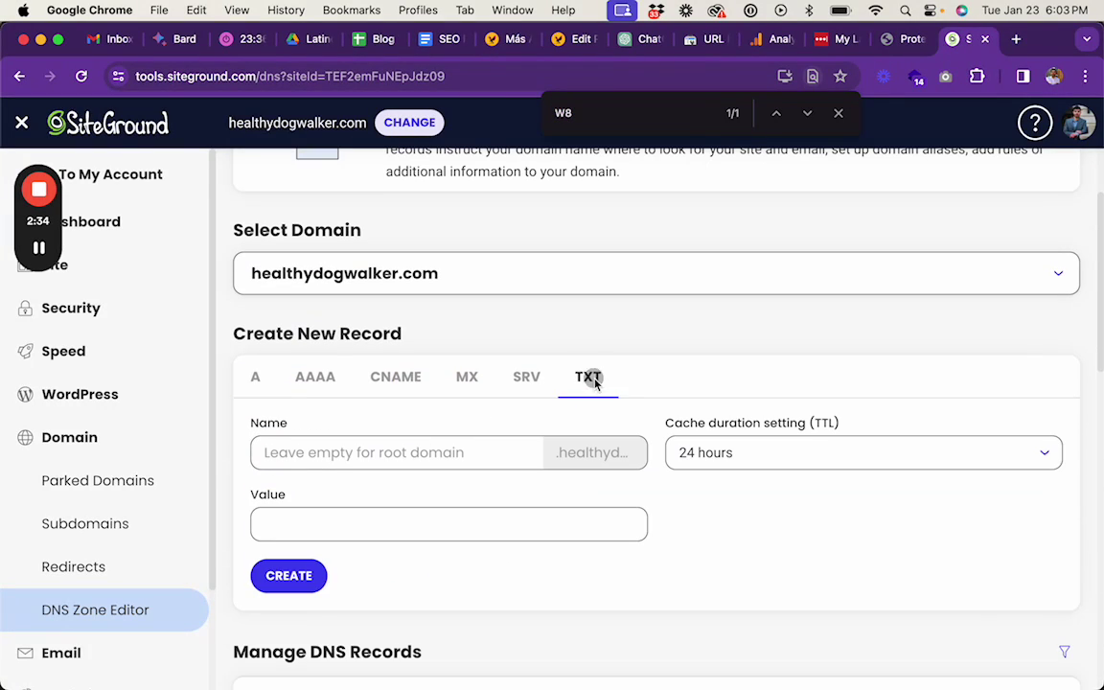
left_click(728, 451)
scroll(722, 506, "up", 2)
left_click(723, 487)
- Copy the site verification code from the Google Admin console into the TXT record's value and create the record
key("ctrl+shift+Tab")
left_click(479, 328)
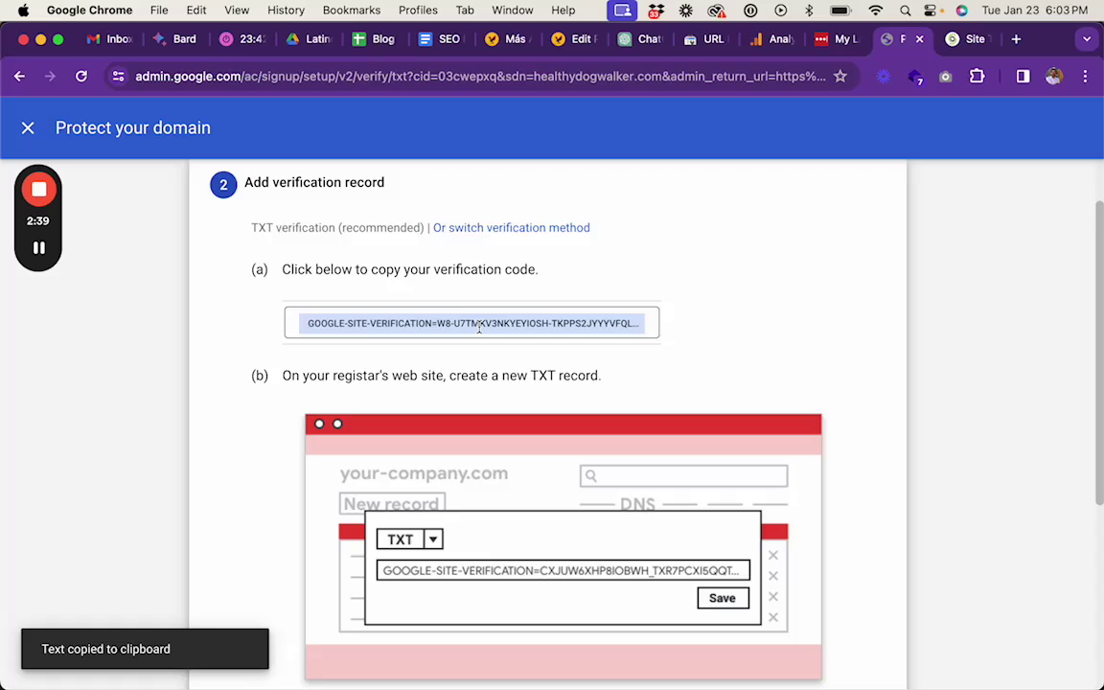
key("ctrl+Tab")
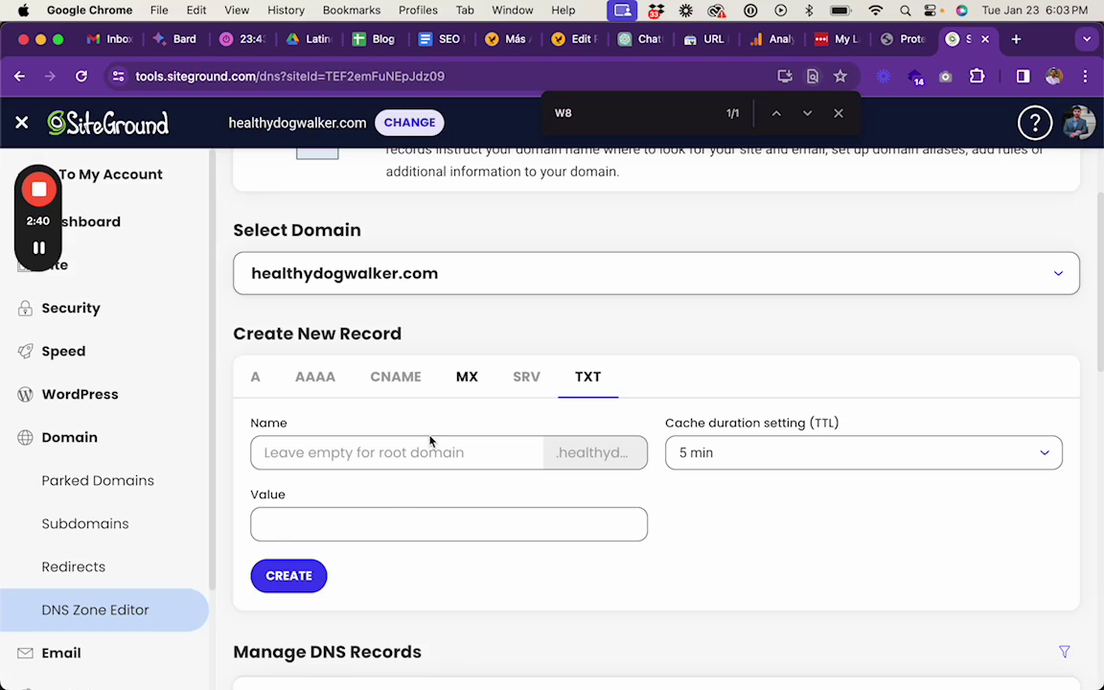
left_click(388, 527)
key("super+v")
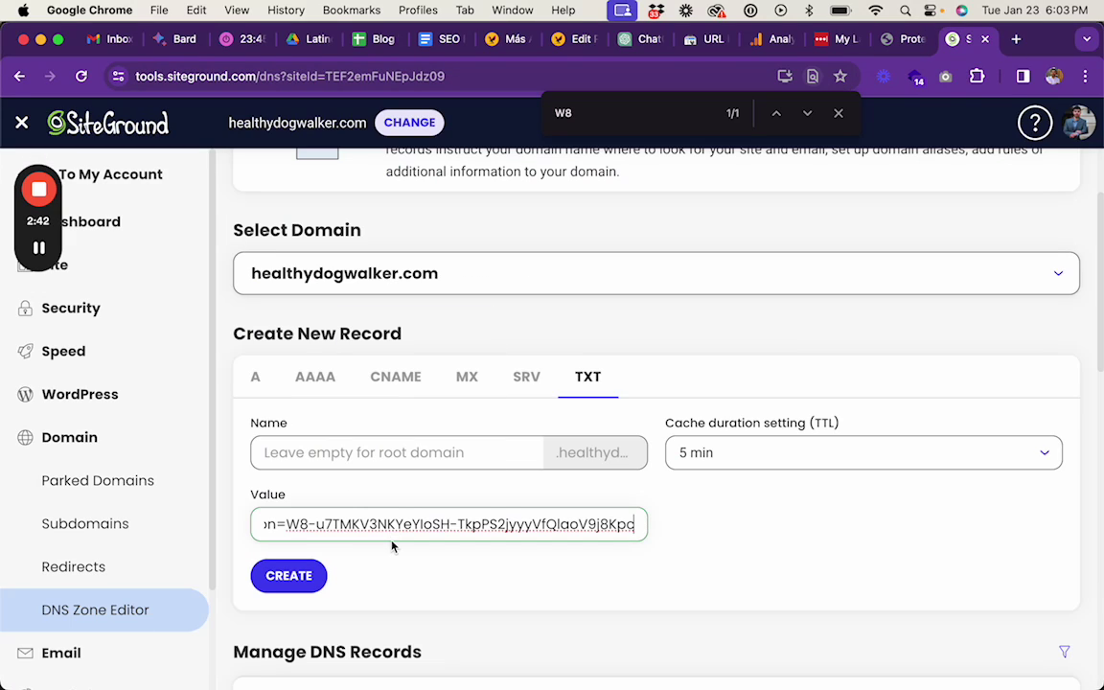
left_click(308, 575)
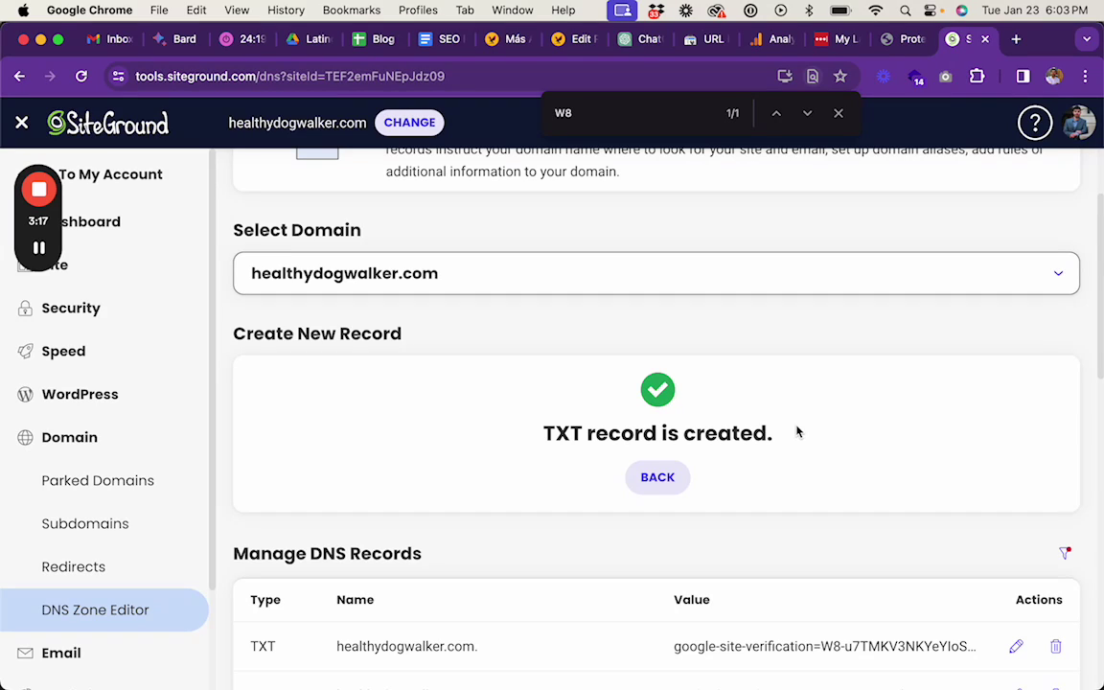
- Return to the Google Admin console and submit the TXT verification of healthydogwalker.com
mouse_move(40, 247)
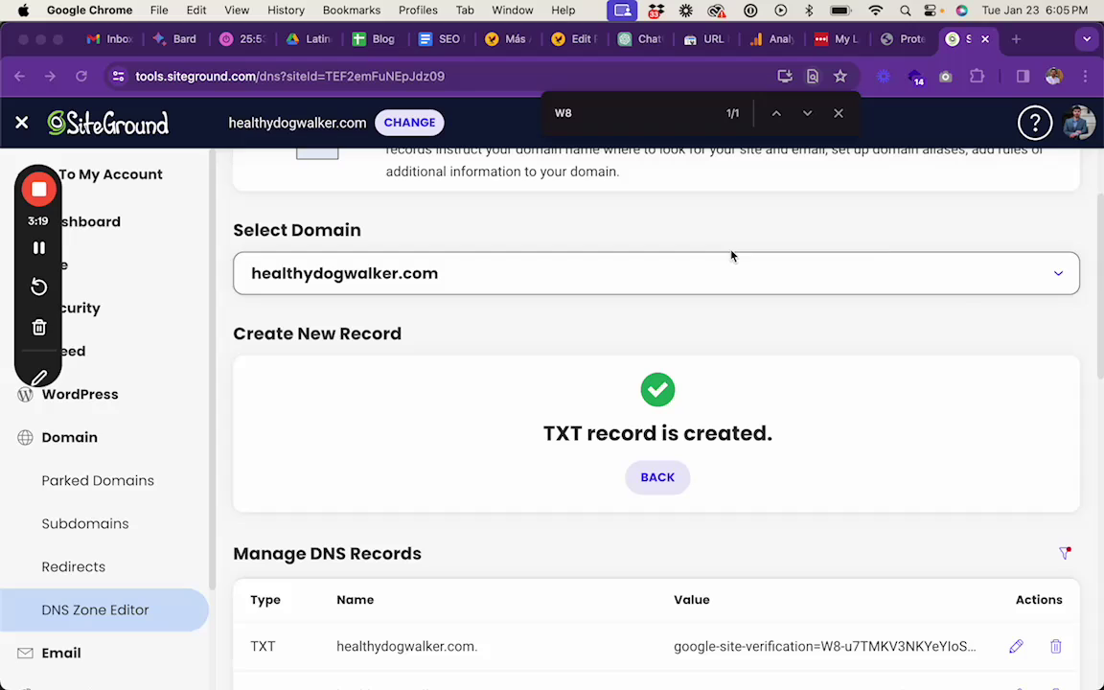
key("ctrl+shift+Tab")
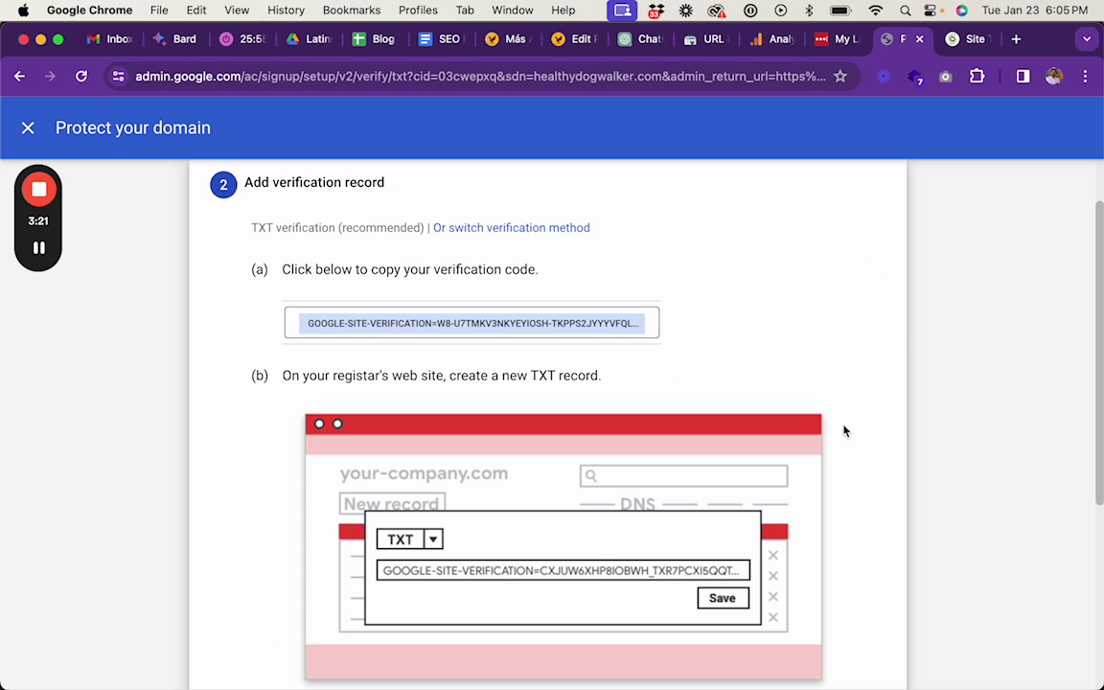
scroll(825, 441, "down", 5)
left_click(842, 648)
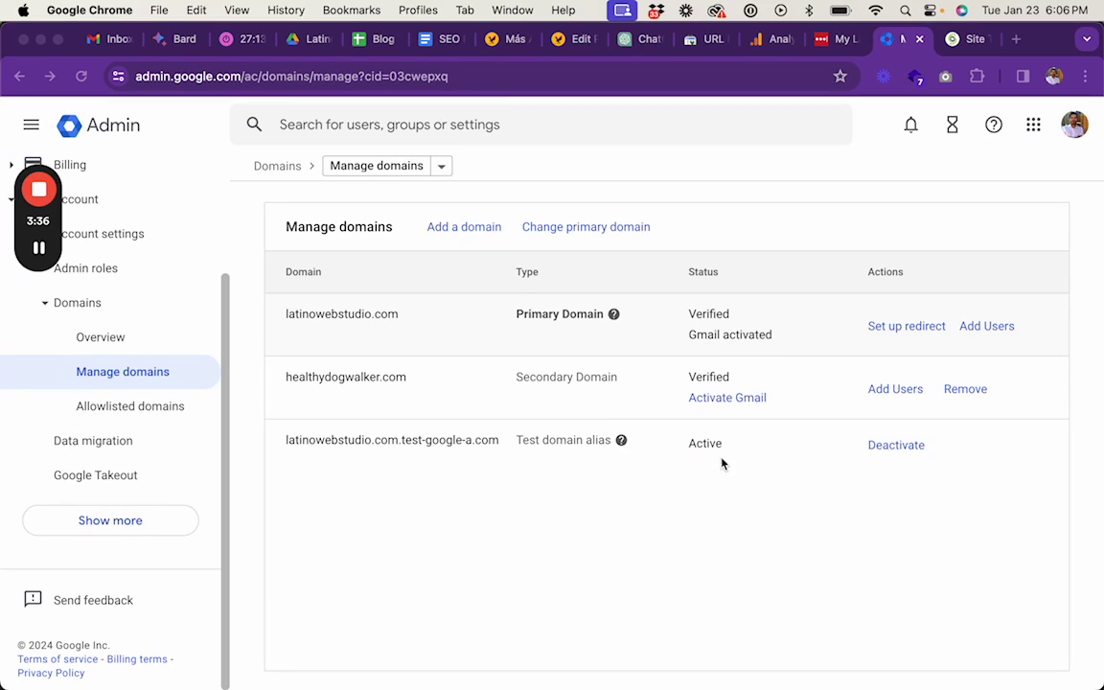
- Start activating Gmail for healthydogwalker.com with the Set up MX record method and copy the MX destination smtp.google.com
left_click(728, 398)
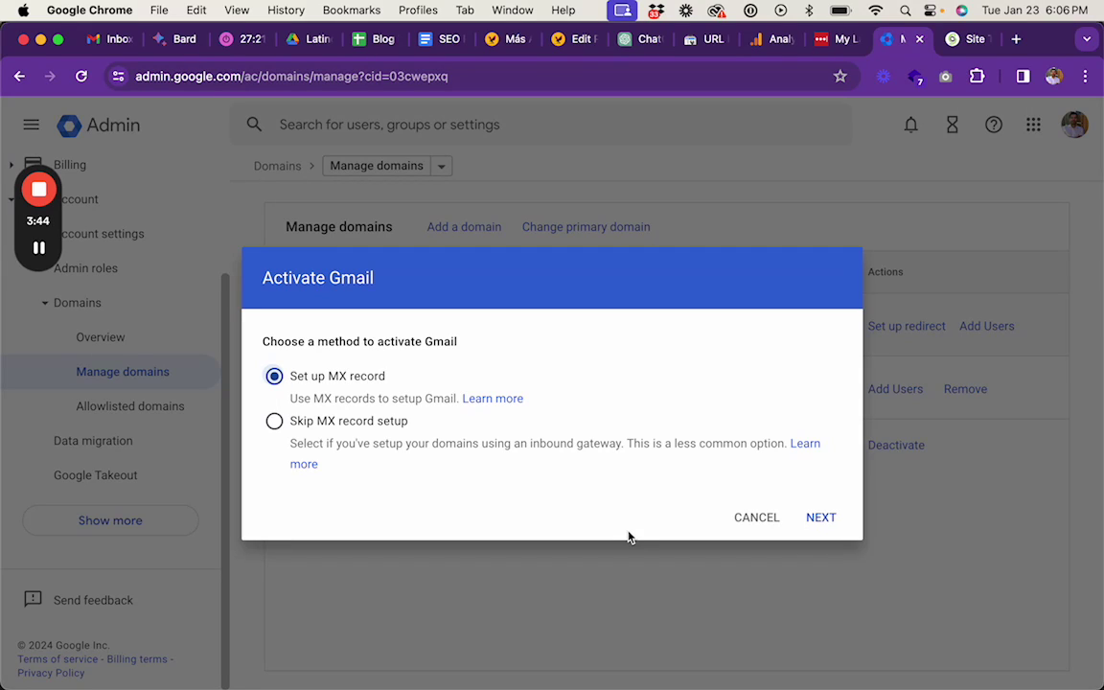
left_click(827, 521)
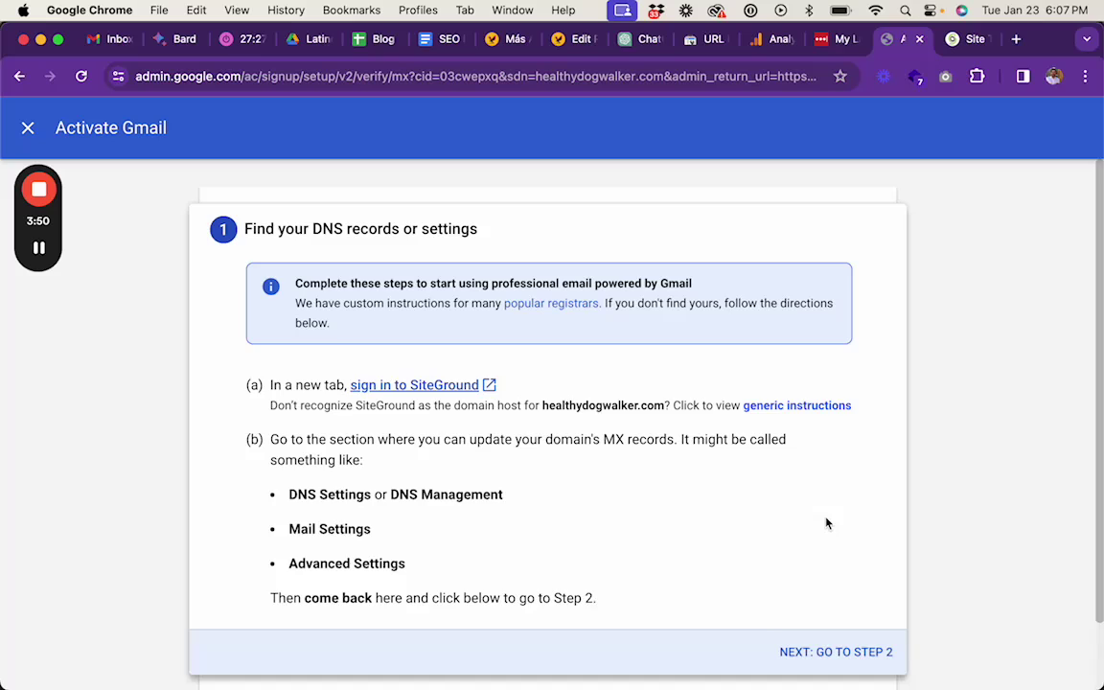
scroll(830, 532, "down", 1)
left_click(850, 606)
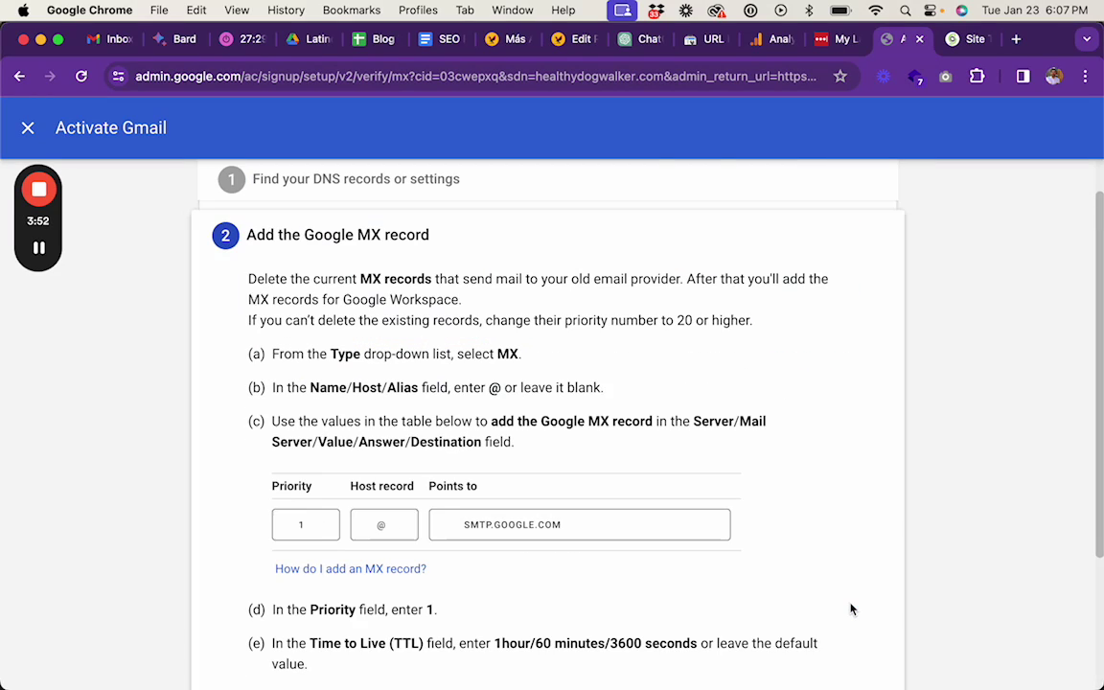
scroll(822, 500, "down", 2)
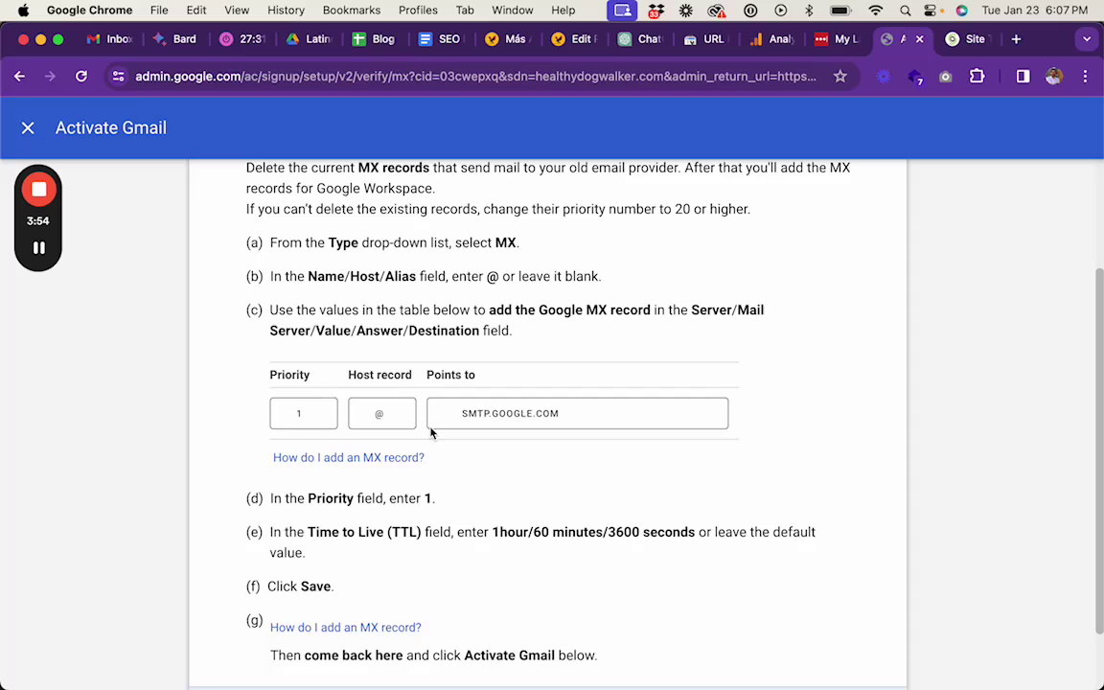
double_click(493, 424)
left_click(515, 416)
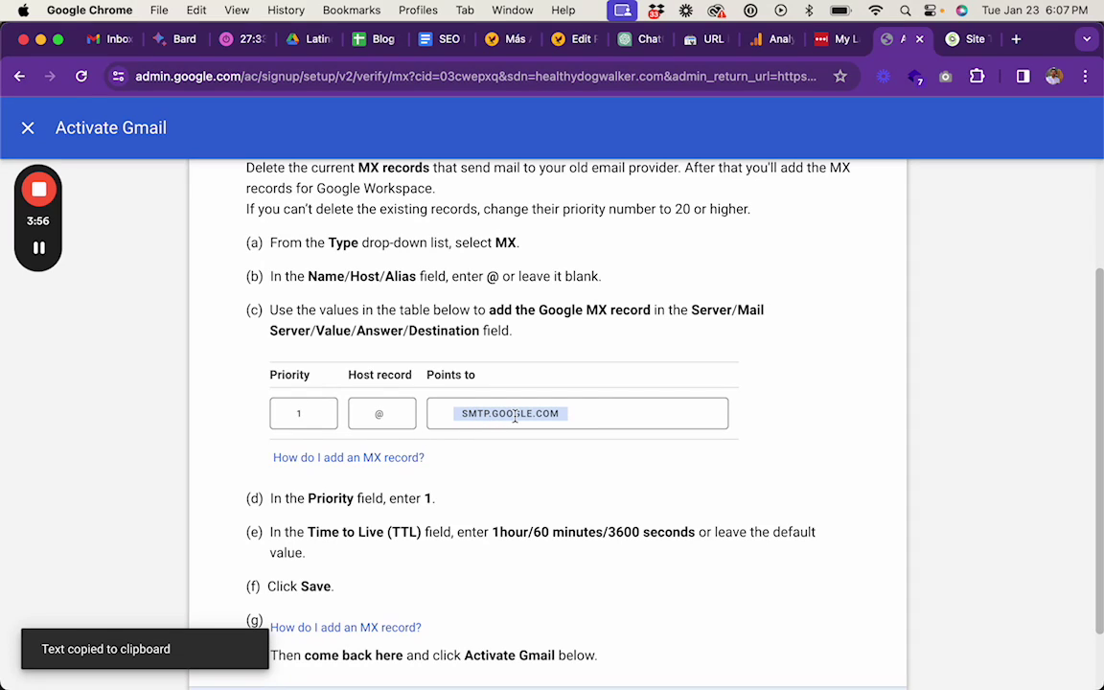
- Switch to SiteGround, start a new MX record, and look over the Switch to Google MX records option
key("ctrl+Tab")
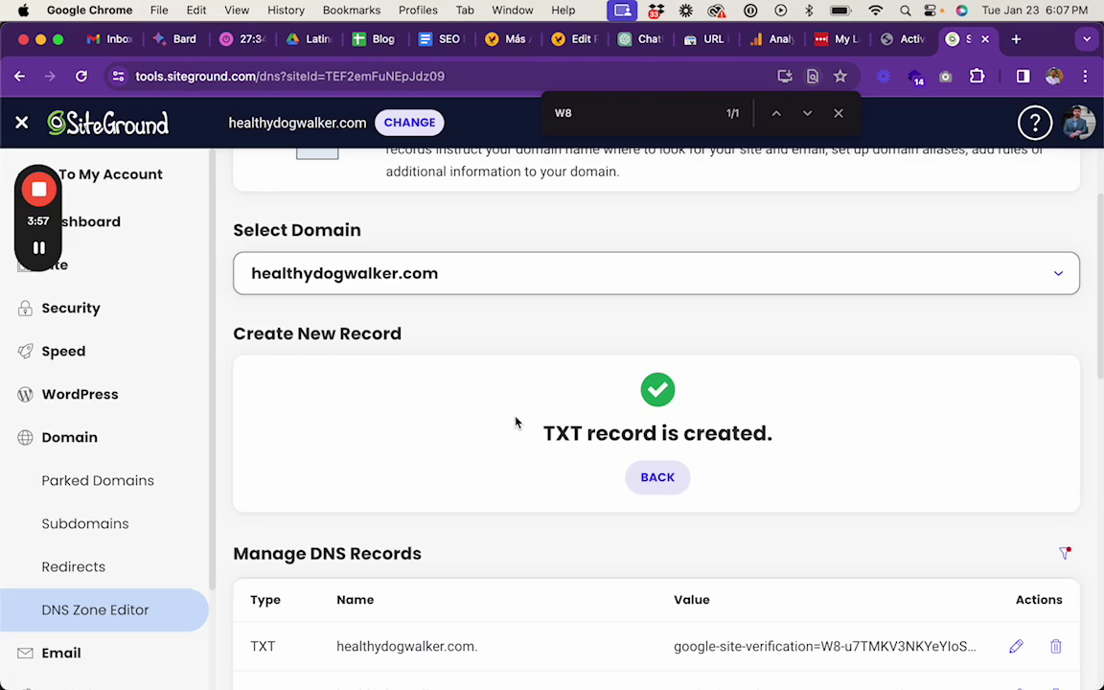
left_click(651, 478)
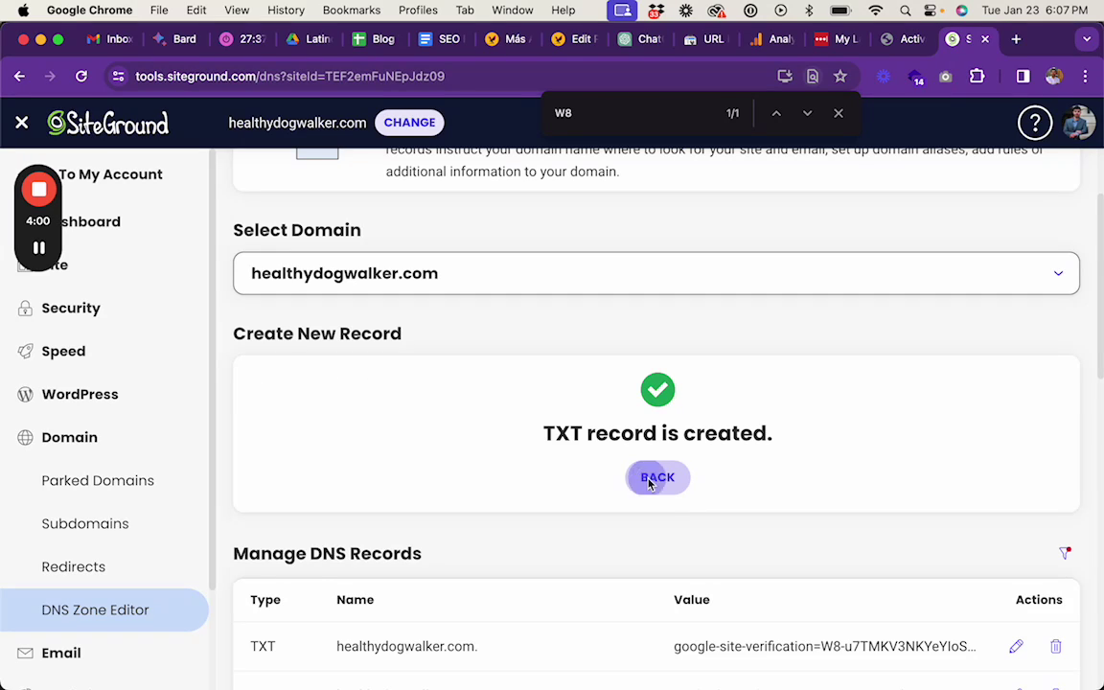
left_click(469, 378)
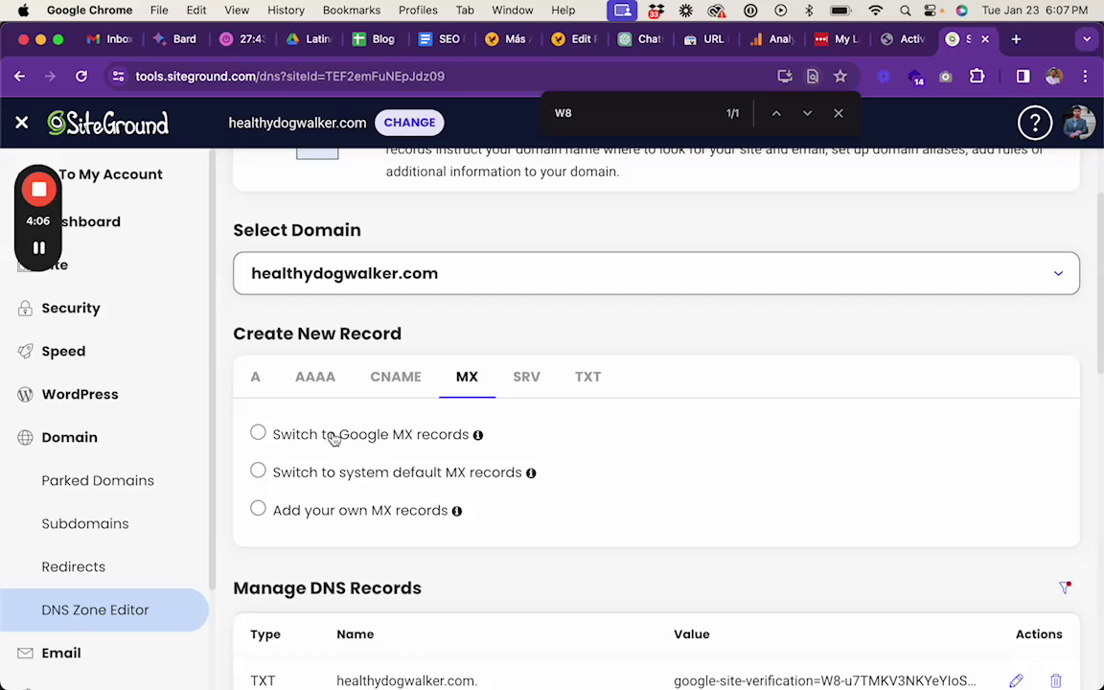
left_click(257, 434)
scroll(365, 458, "down", 2)
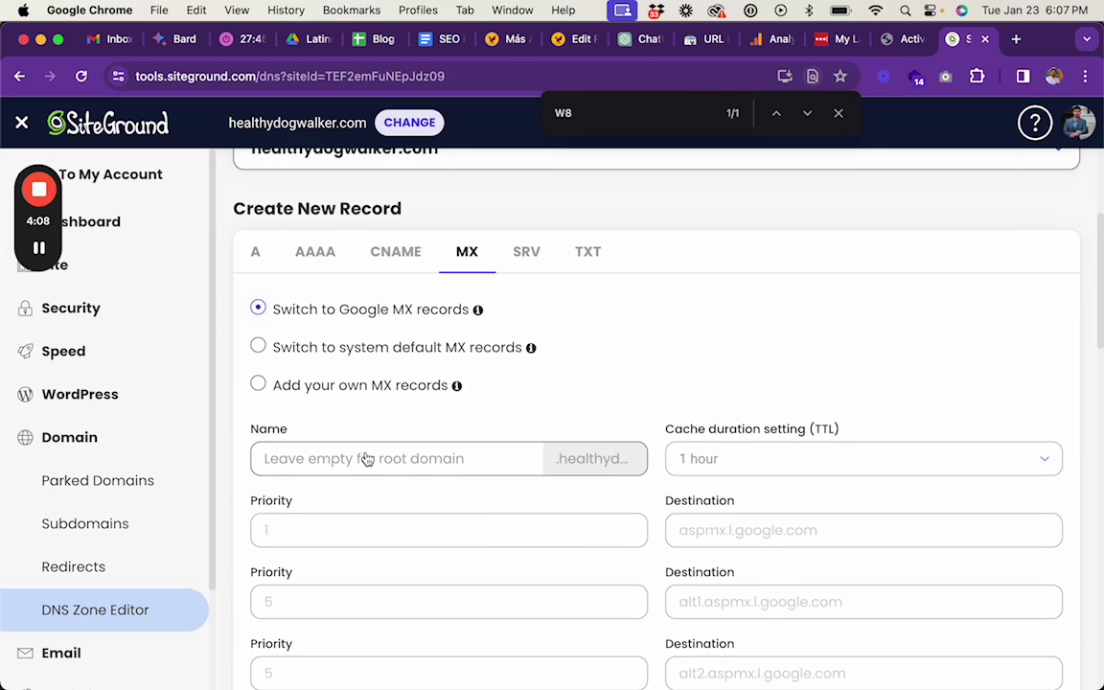
scroll(366, 457, "up", 1)
- Try to fill in a custom MX record with an empty name, priority 1 and destination smtp.google.com
left_click(331, 408)
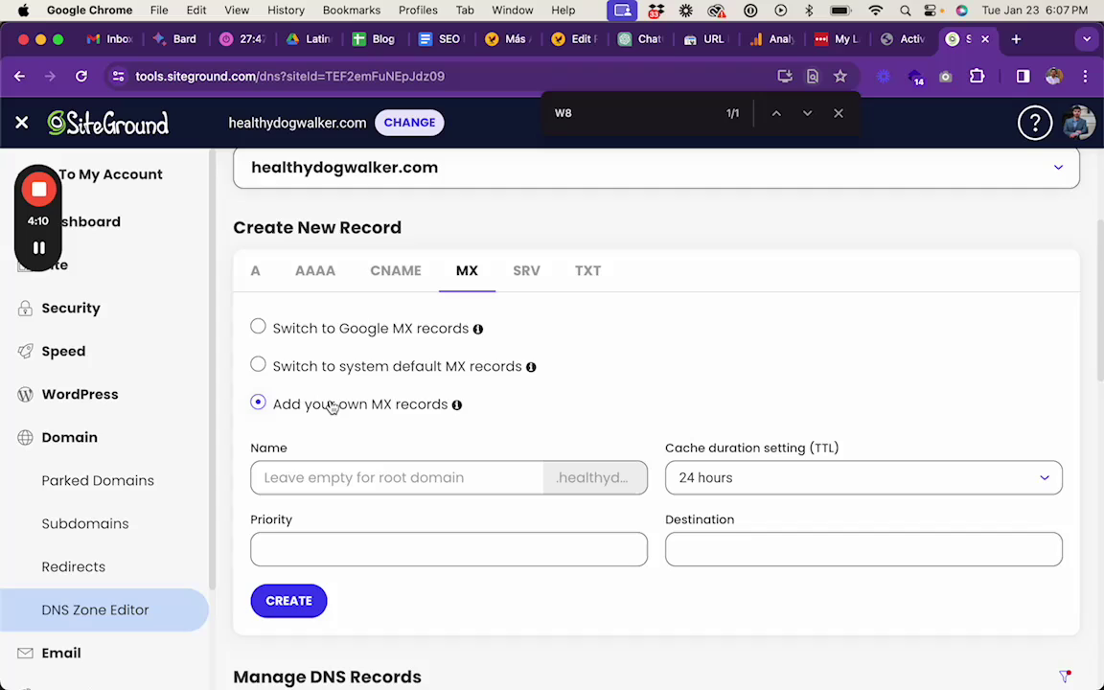
scroll(497, 446, "down", 1)
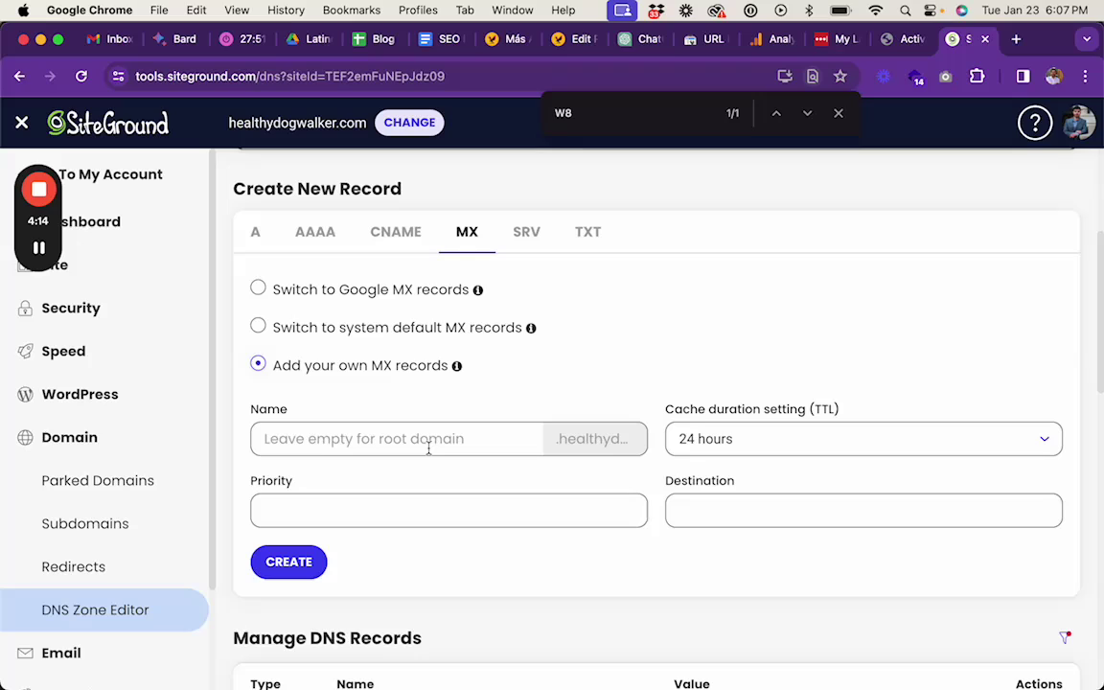
key("ctrl+shift+Tab")
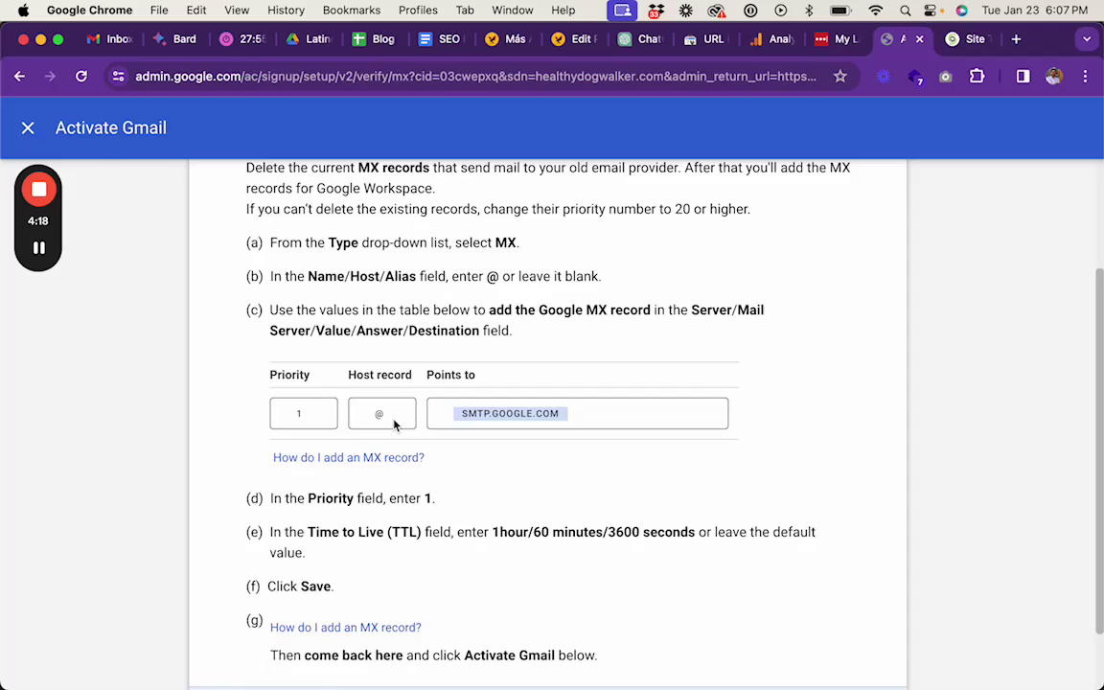
key("ctrl+Tab")
left_click(401, 513)
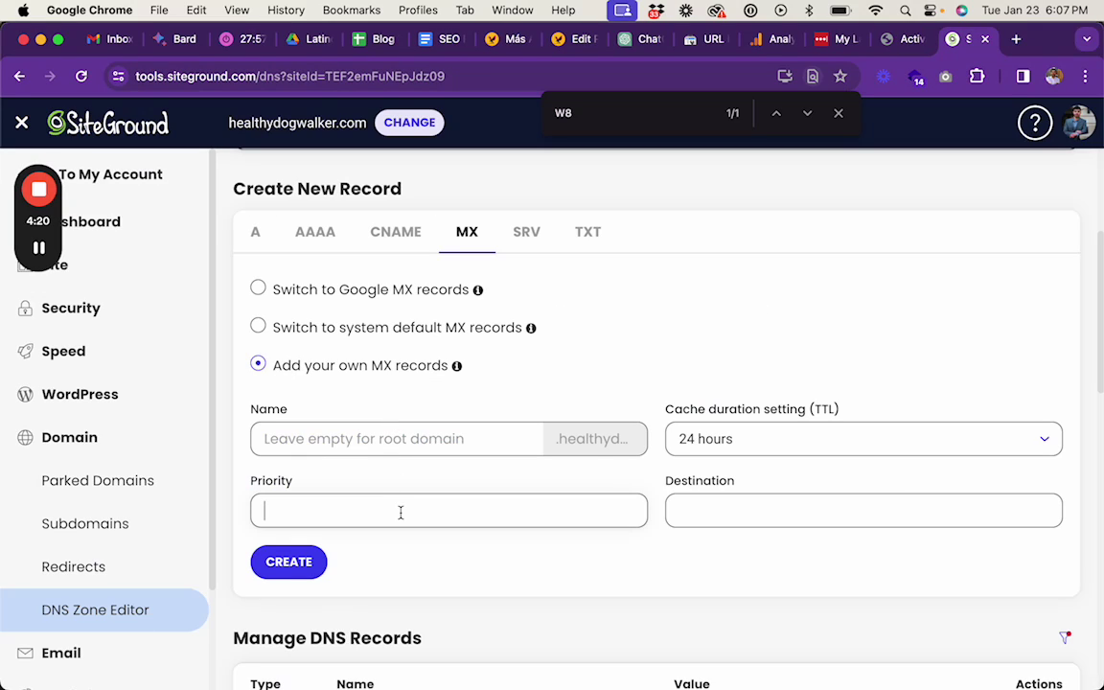
type("1")
left_click(727, 522)
key("super+v")
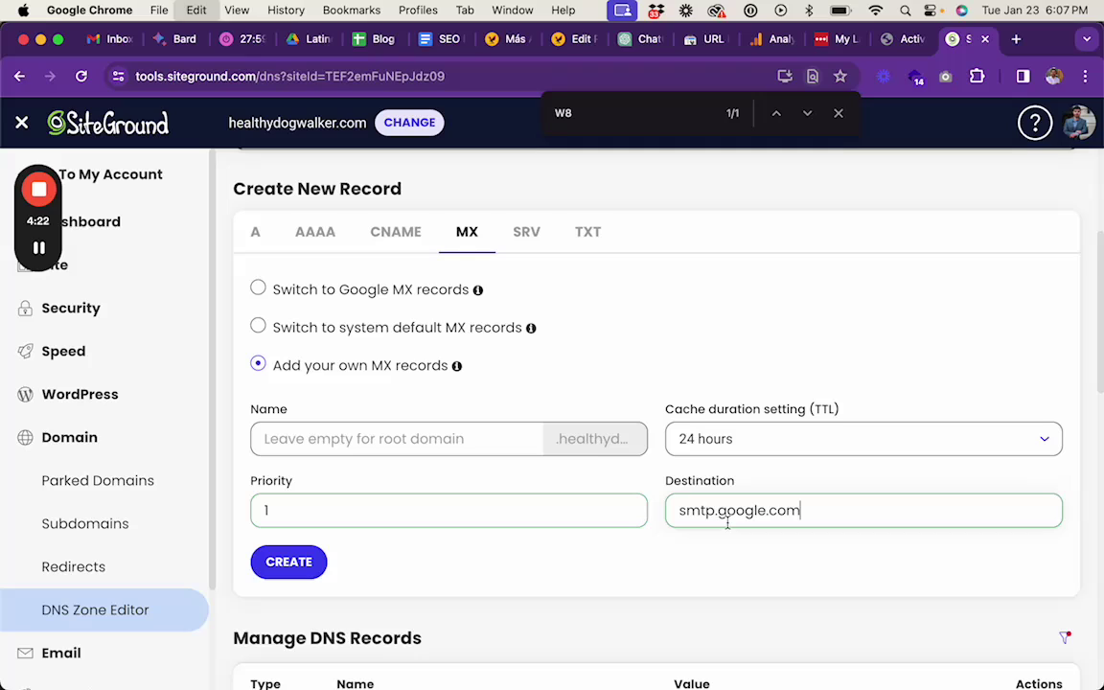
- Compare Google Admin's MX instructions with the preset values of SiteGround's Switch to Google MX records option
key("ctrl+shift+Tab")
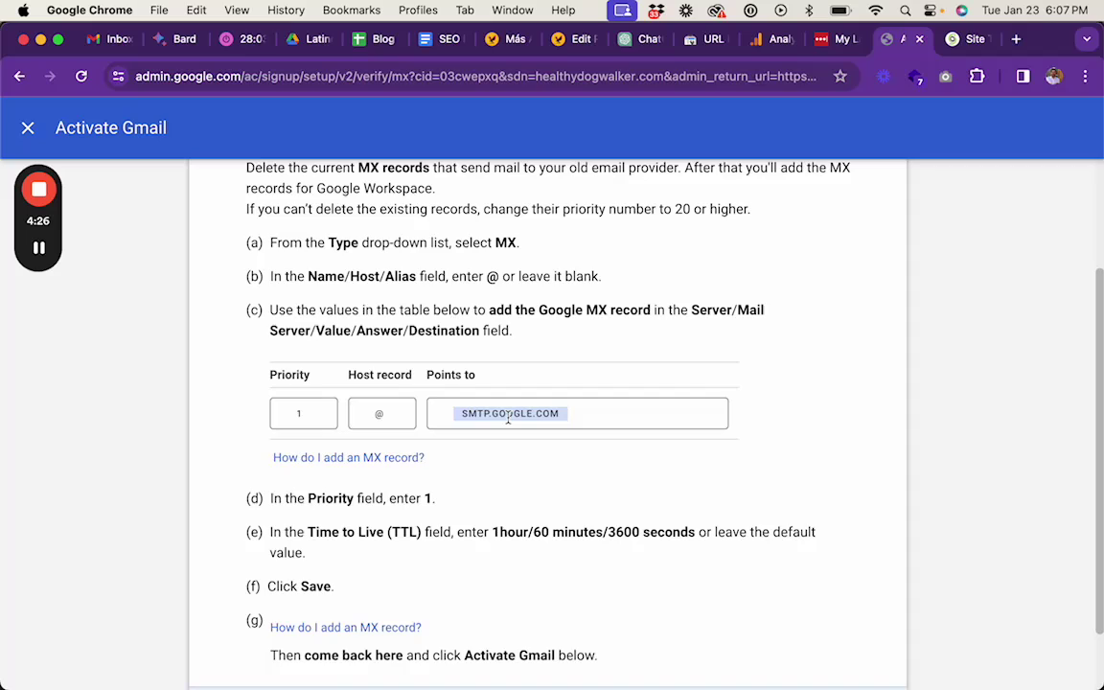
key("ctrl+Tab")
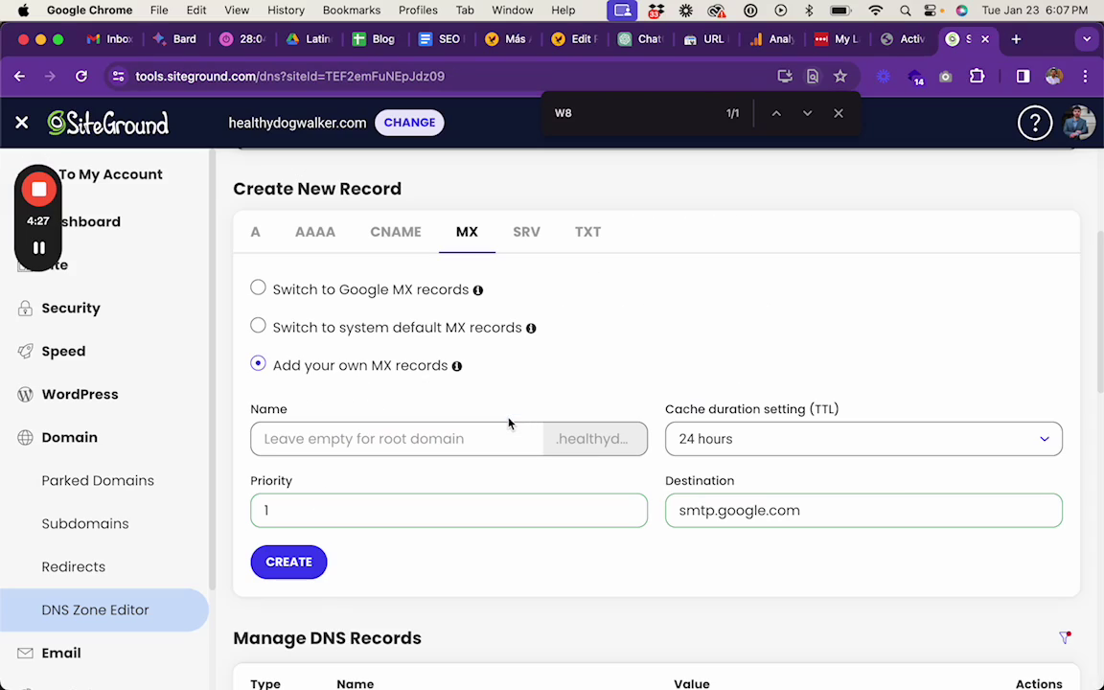
left_click(259, 290)
scroll(456, 518, "down", 5)
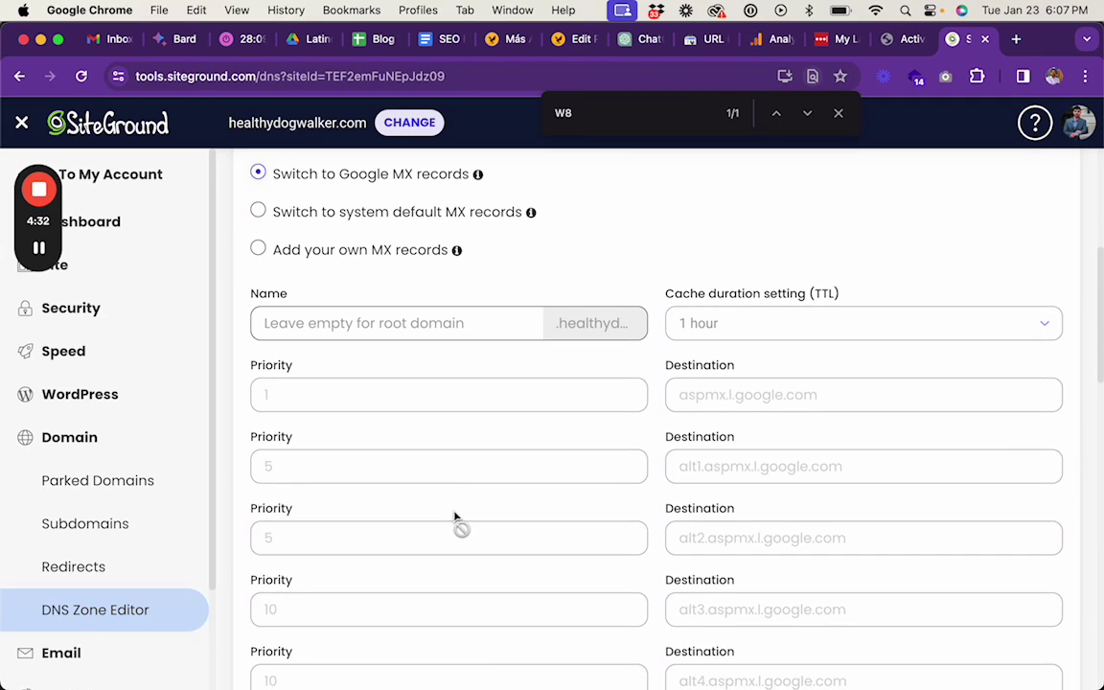
scroll(456, 518, "down", 1)
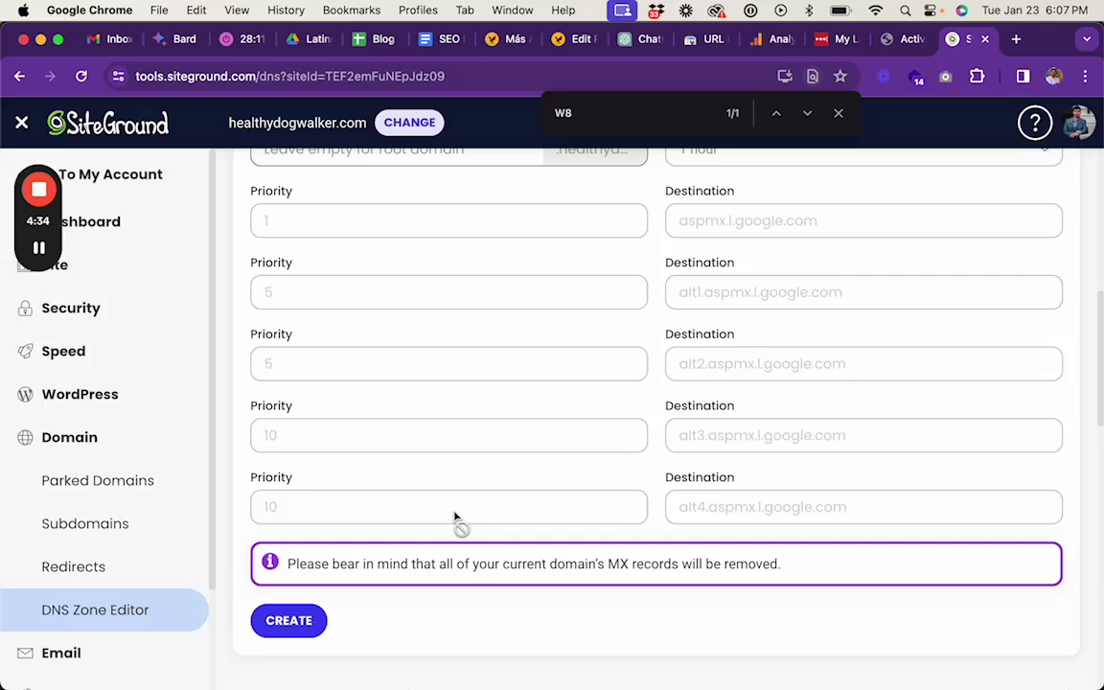
key("ctrl+shift+Tab")
key("ctrl+Tab")
key("ctrl+shift+Tab")
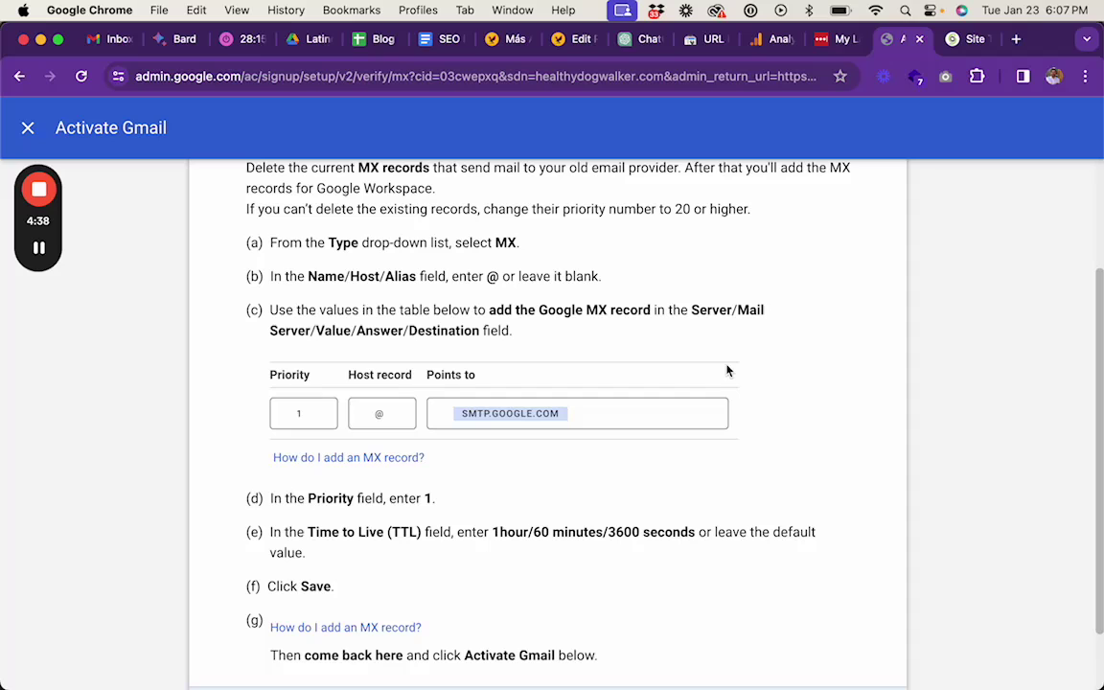
key("ctrl+Tab")
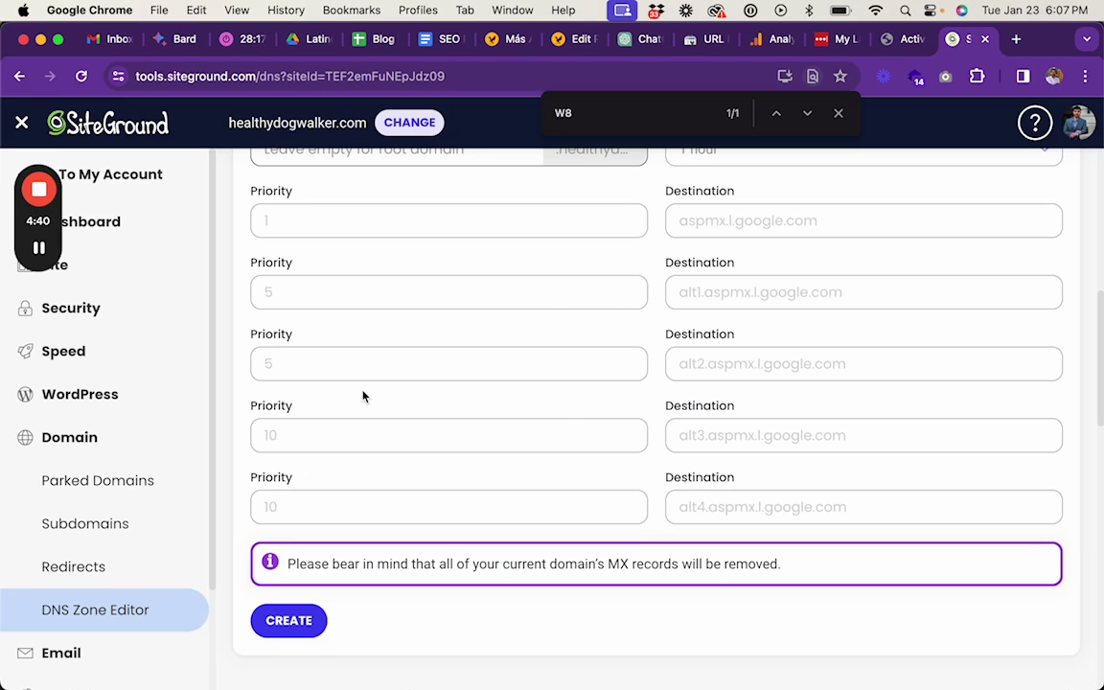
scroll(362, 394, "up", 5)
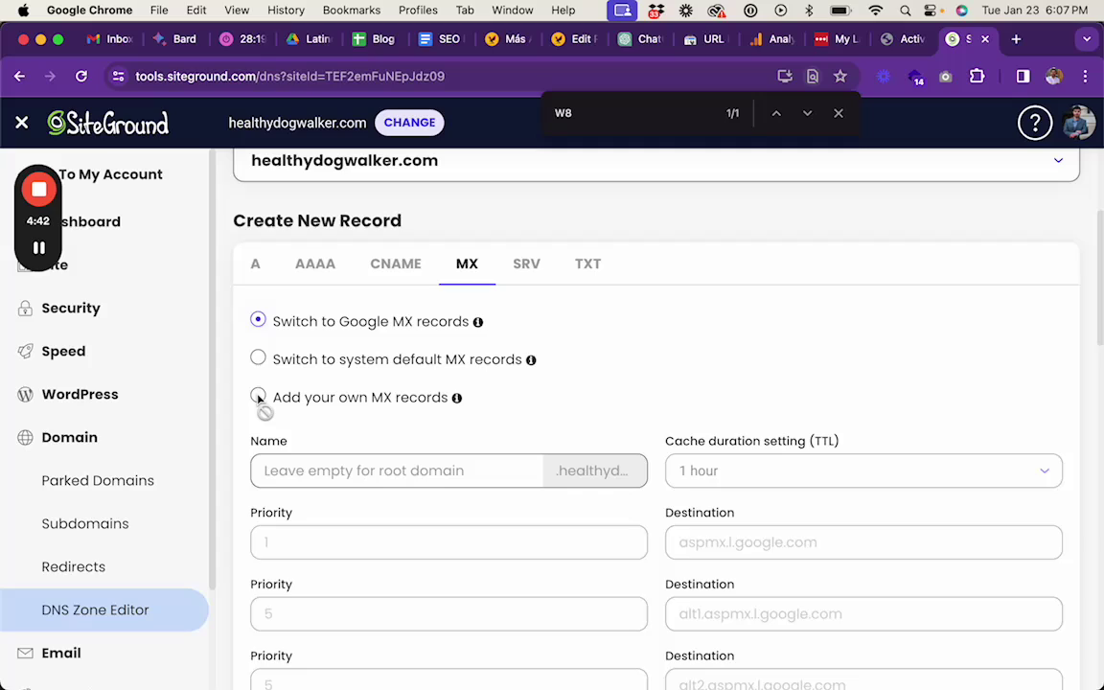
- Fill in a custom MX record for the root domain with priority 1 and destination smtp.google.com
left_click(259, 399)
left_click(461, 540)
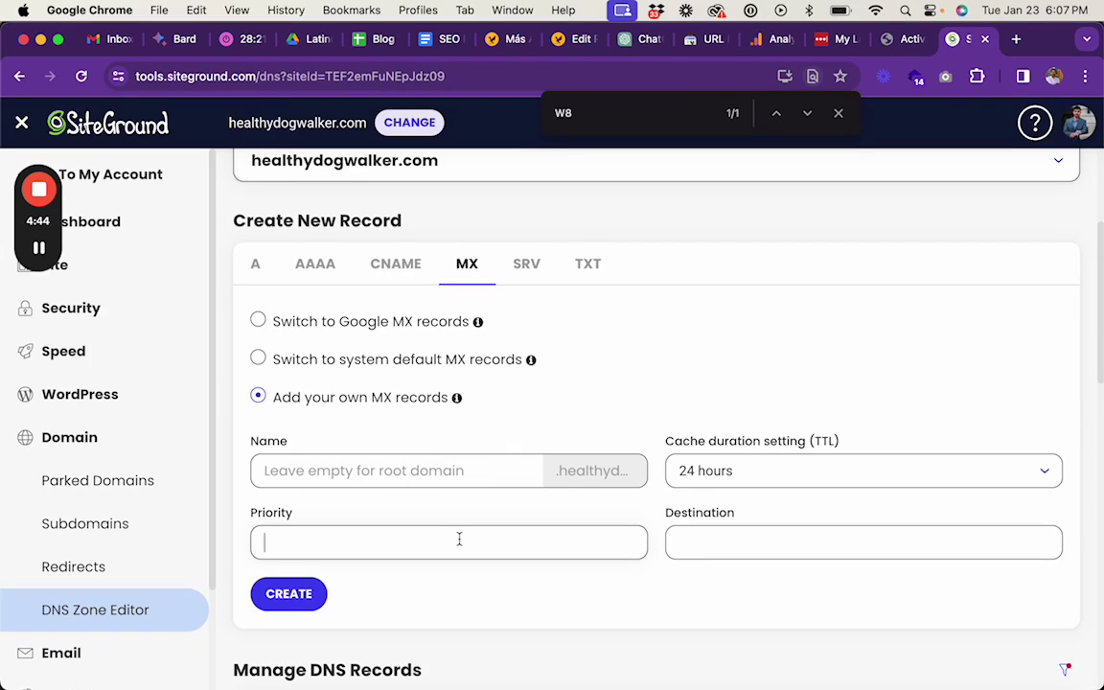
type("1")
left_click(721, 542)
type("smtp.google.com")
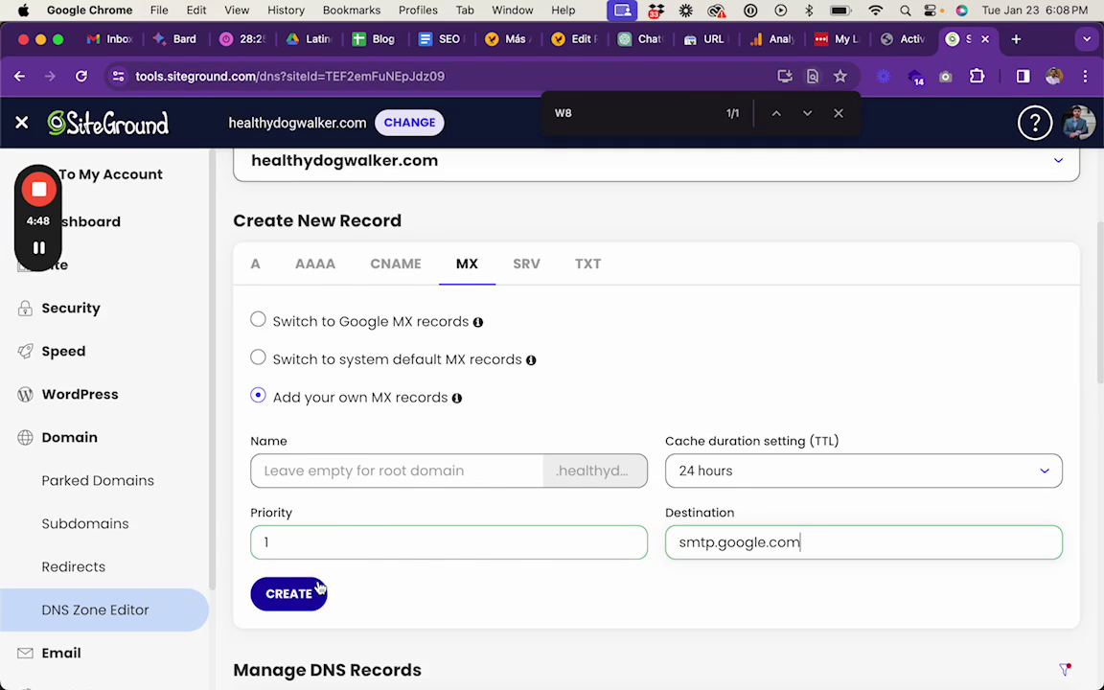
- Check the TTL instruction in Google Admin, then set the SiteGround MX record's TTL to 5 min and create it
key("ctrl+shift+Tab")
scroll(690, 564, "down", 2)
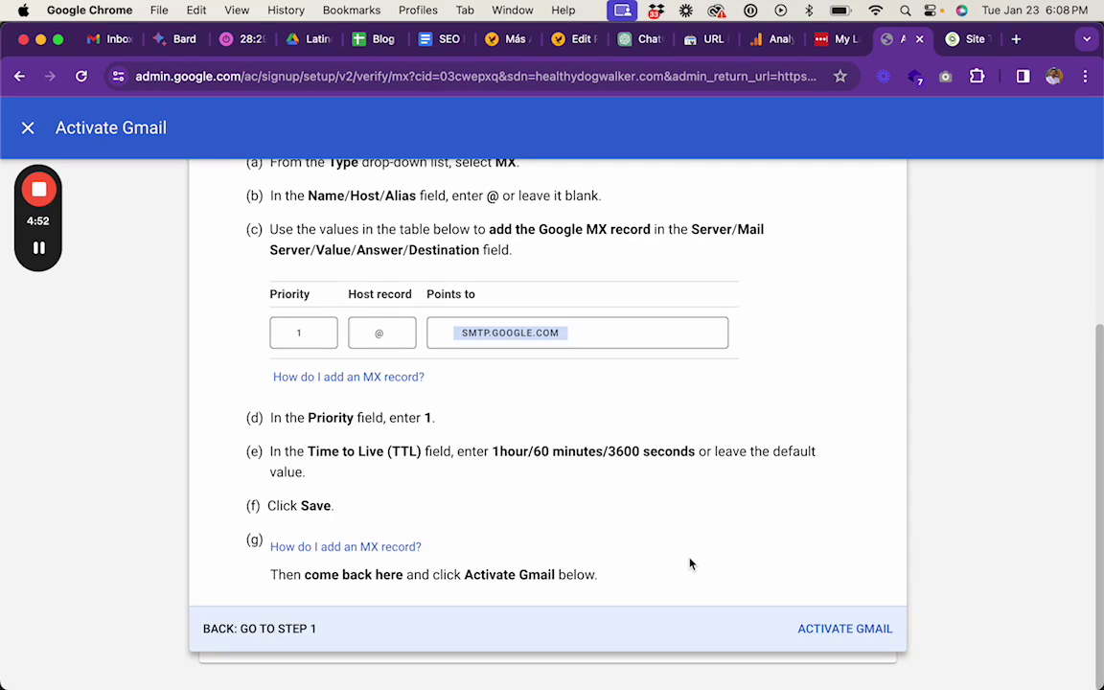
key("ctrl+Tab")
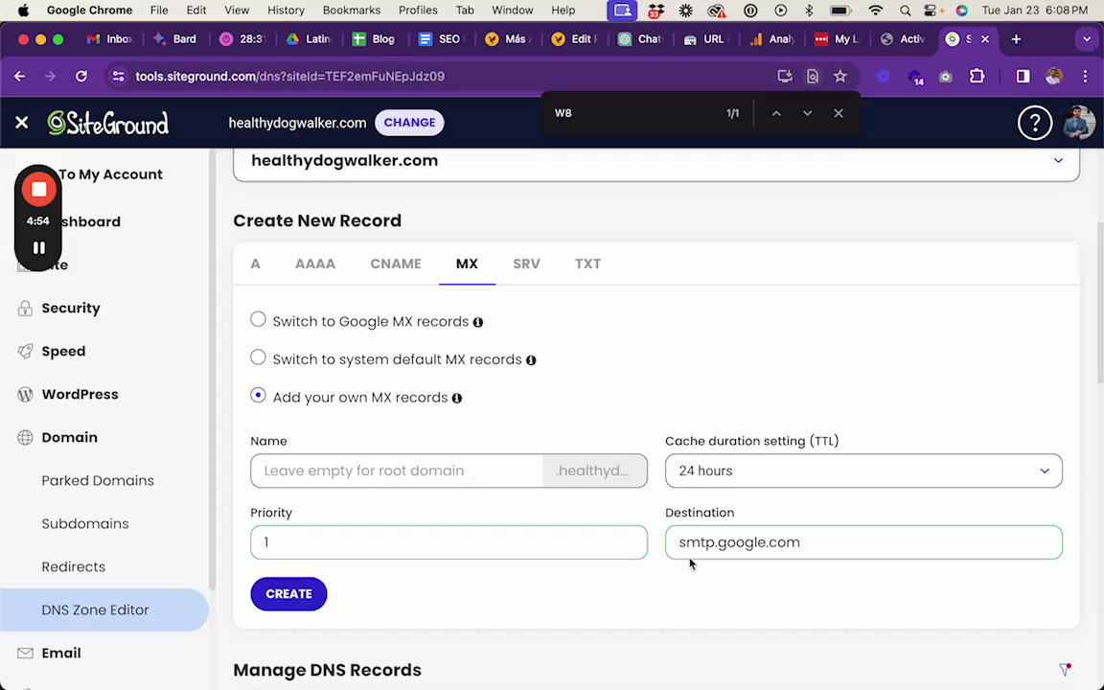
left_click(750, 473)
scroll(750, 518, "up", 2)
left_click(743, 511)
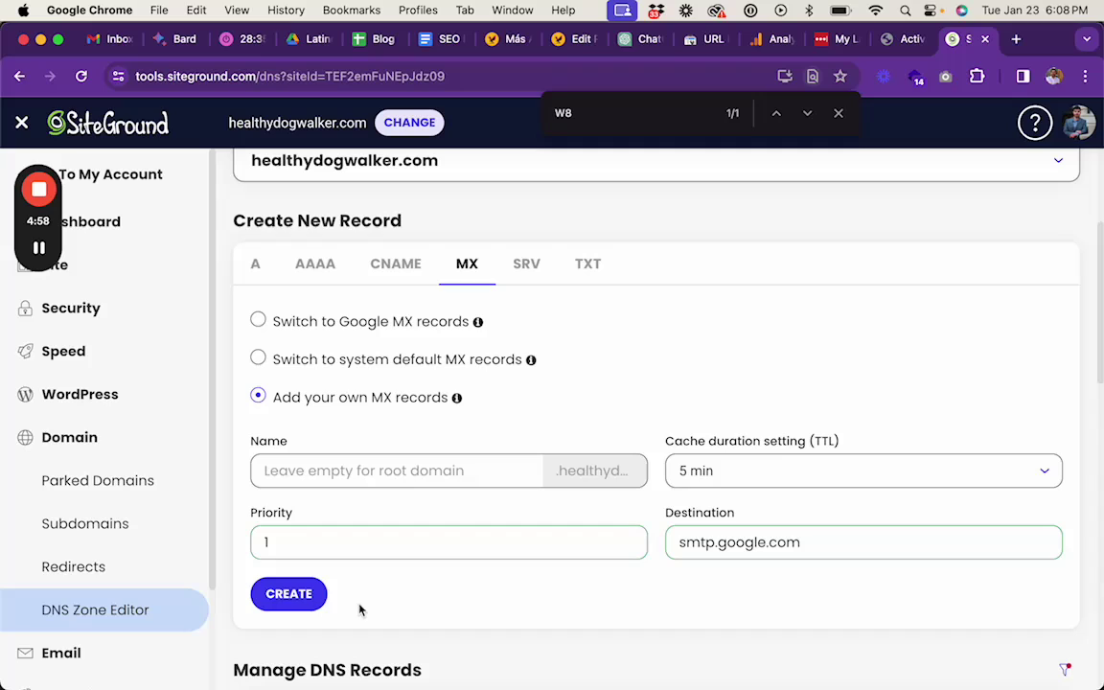
left_click(286, 596)
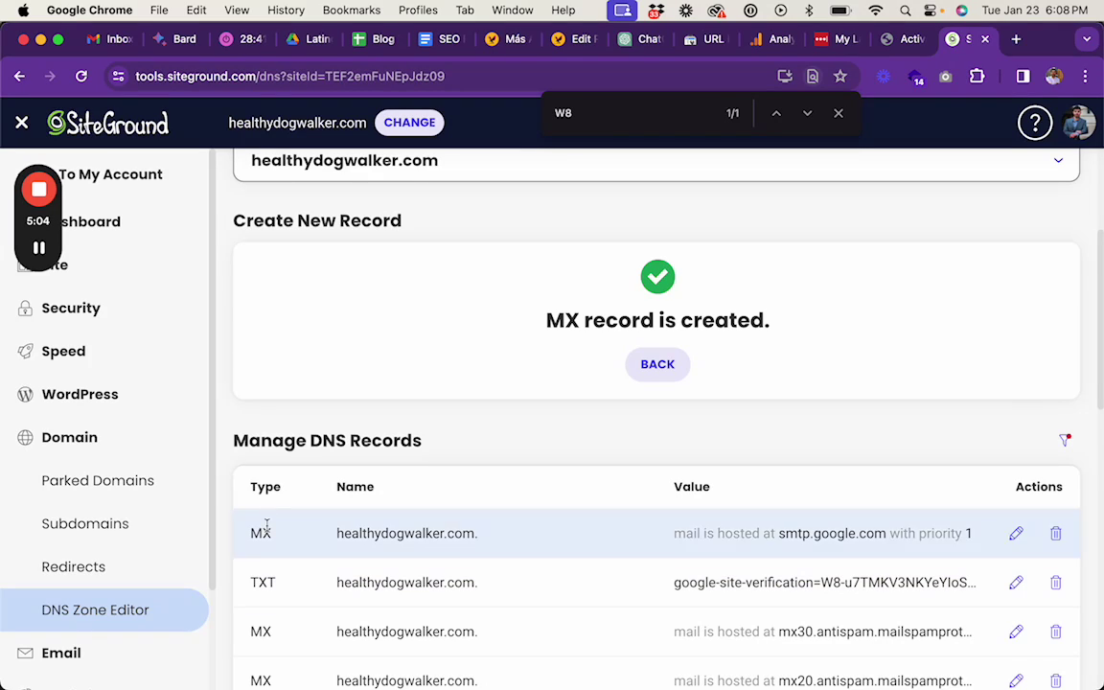
- Run the Gmail activation in Google Admin and review its MX check against the DNS records listed in SiteGround
mouse_move(51, 252)
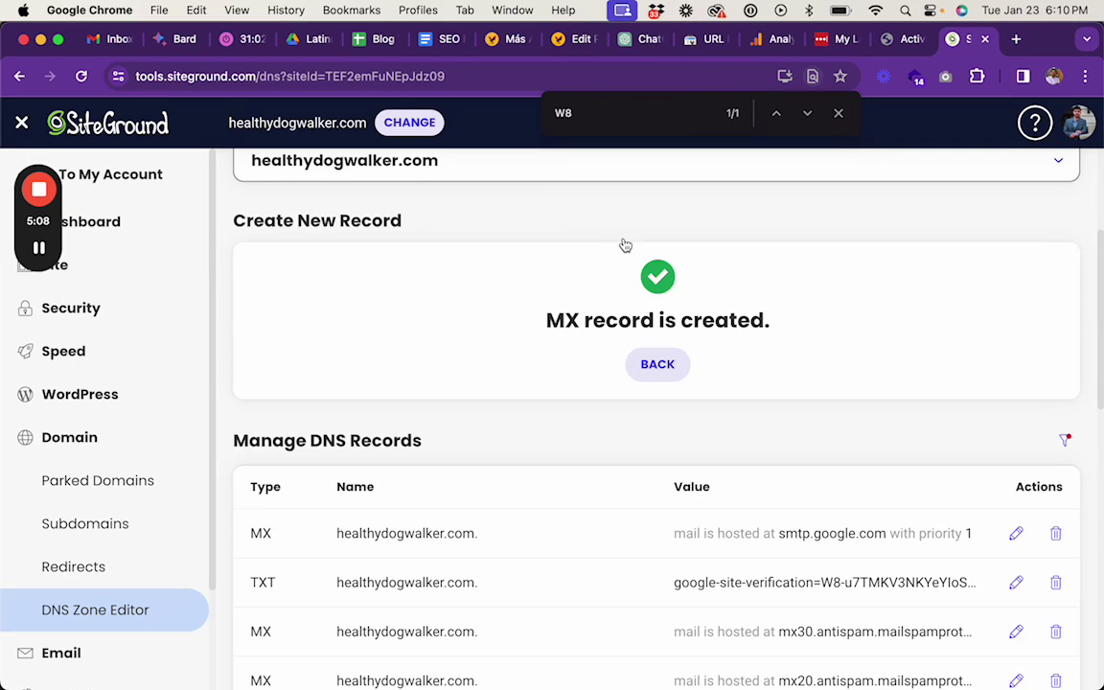
key("ctrl+shift+Tab")
left_click(817, 628)
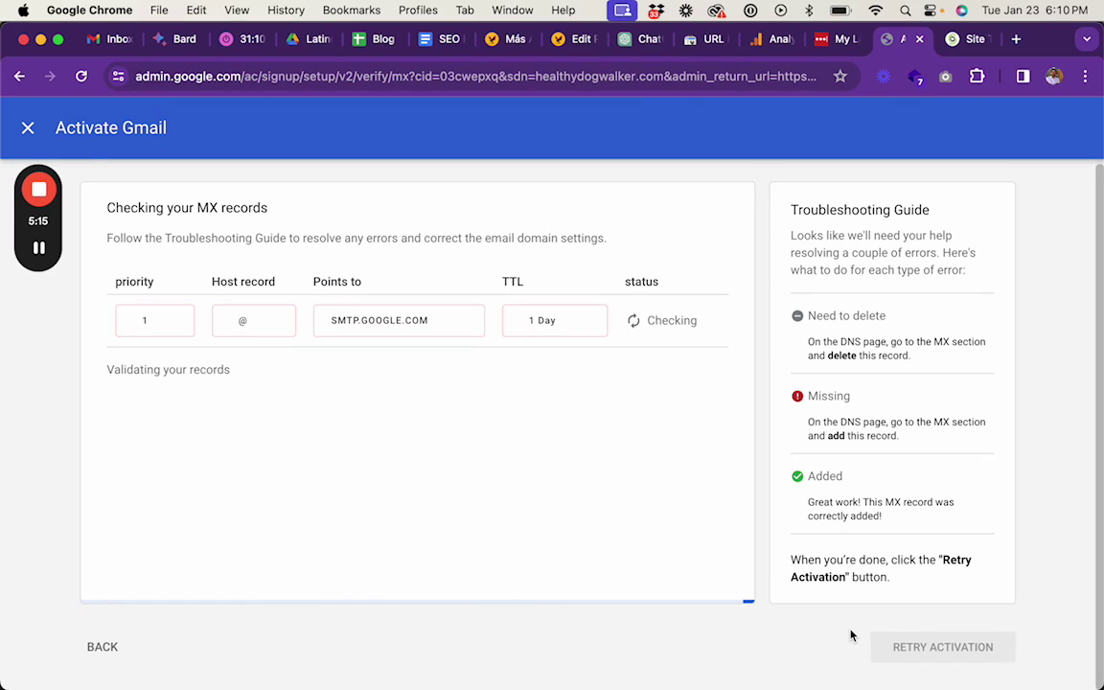
key("ctrl+Tab")
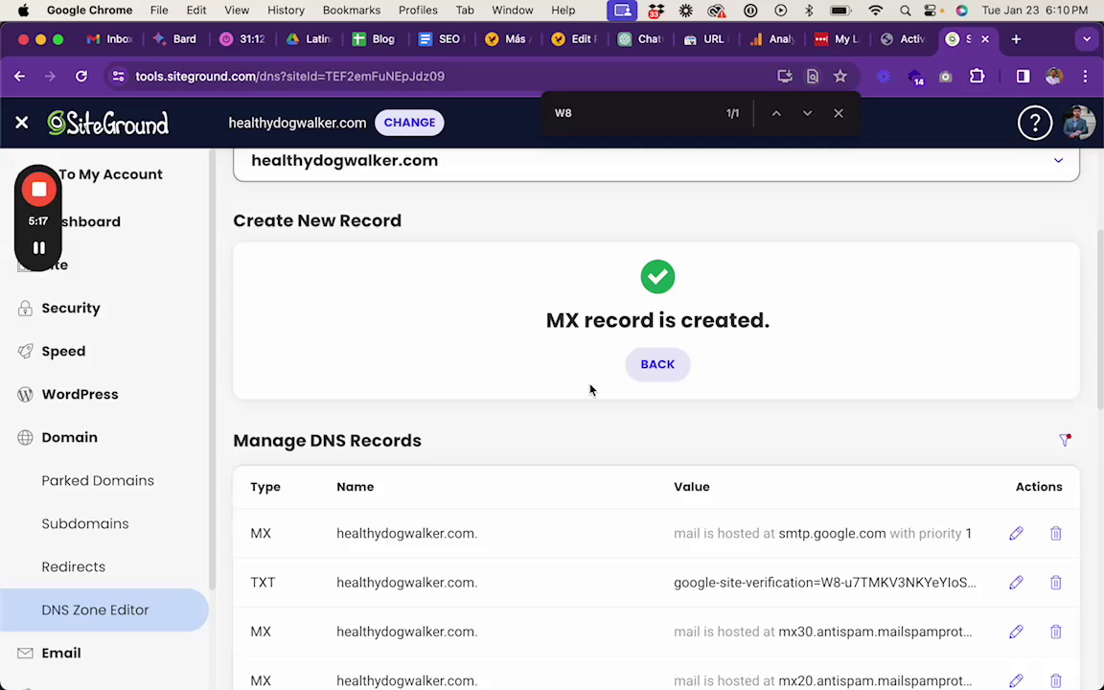
left_click(659, 365)
scroll(649, 414, "down", 5)
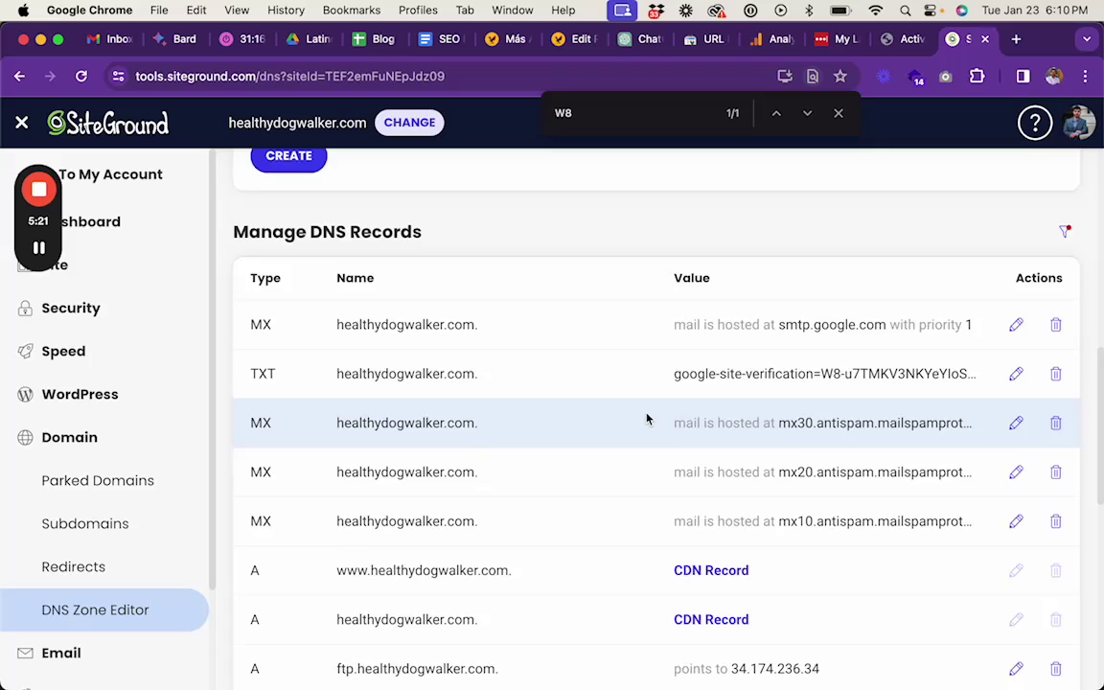
scroll(646, 419, "down", 1)
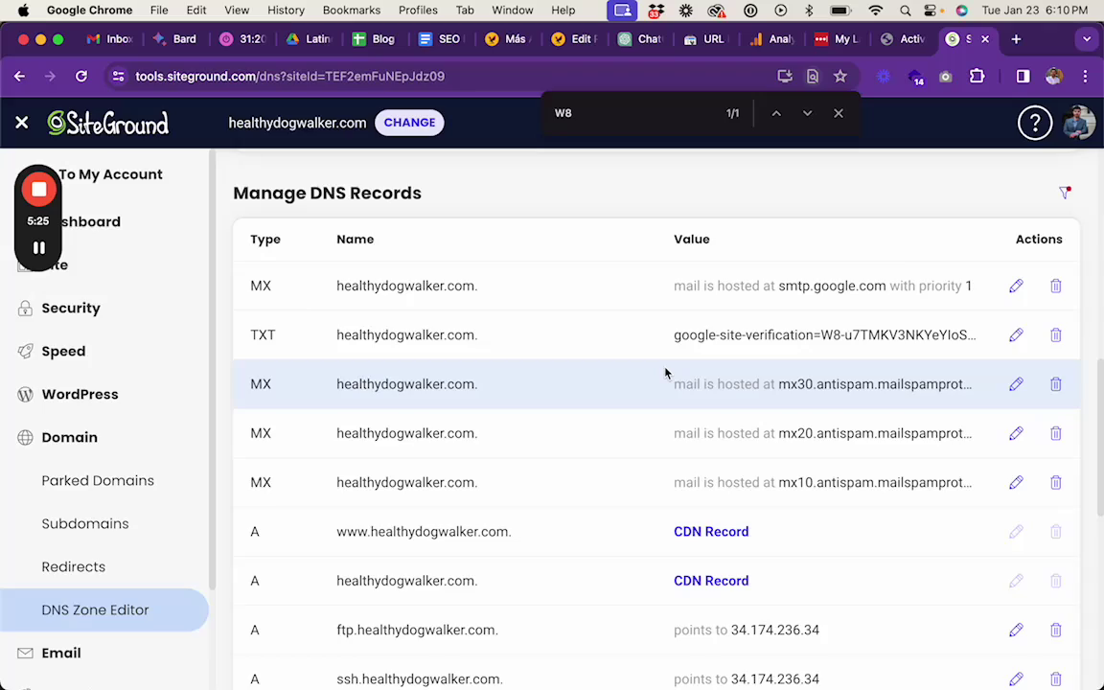
key("ctrl+shift+Tab")
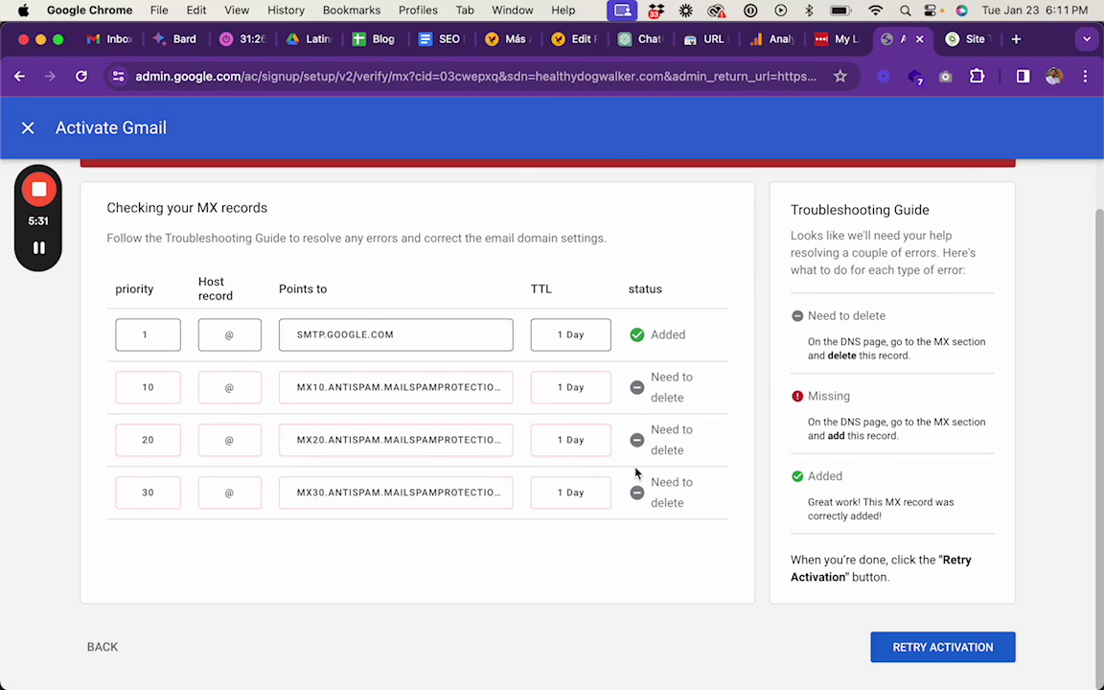
- Switch to SiteGround and inspect the settings of the mx30.antispam.mailspamprotection.com MX record, leaving them unedited
key("ctrl+Tab")
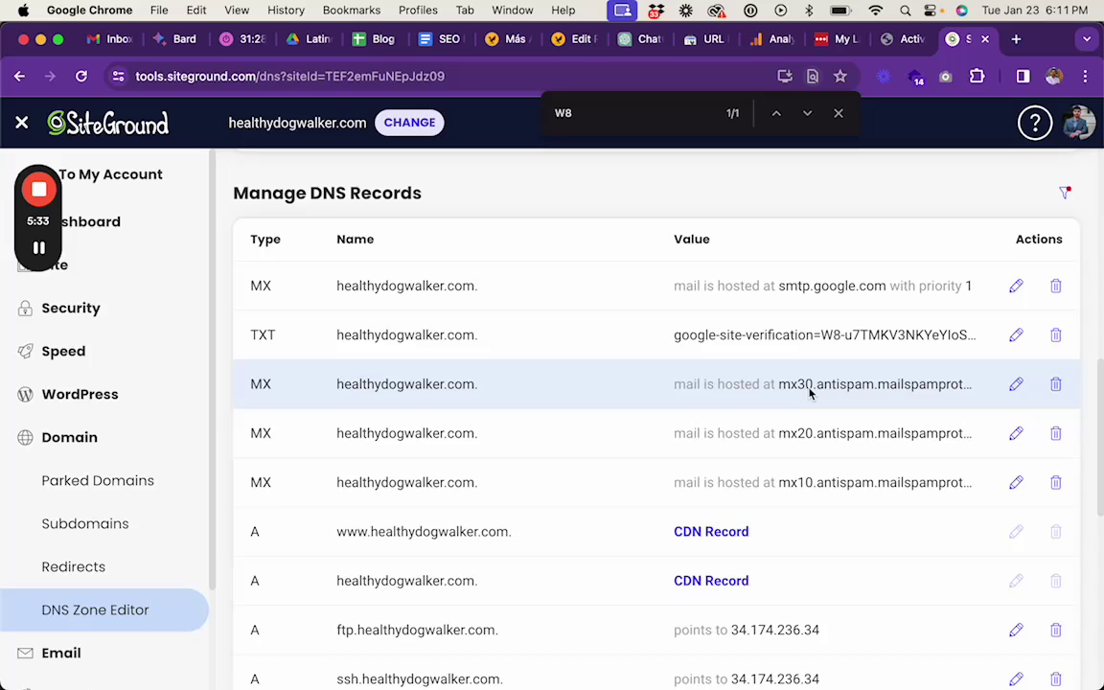
left_click(1016, 385)
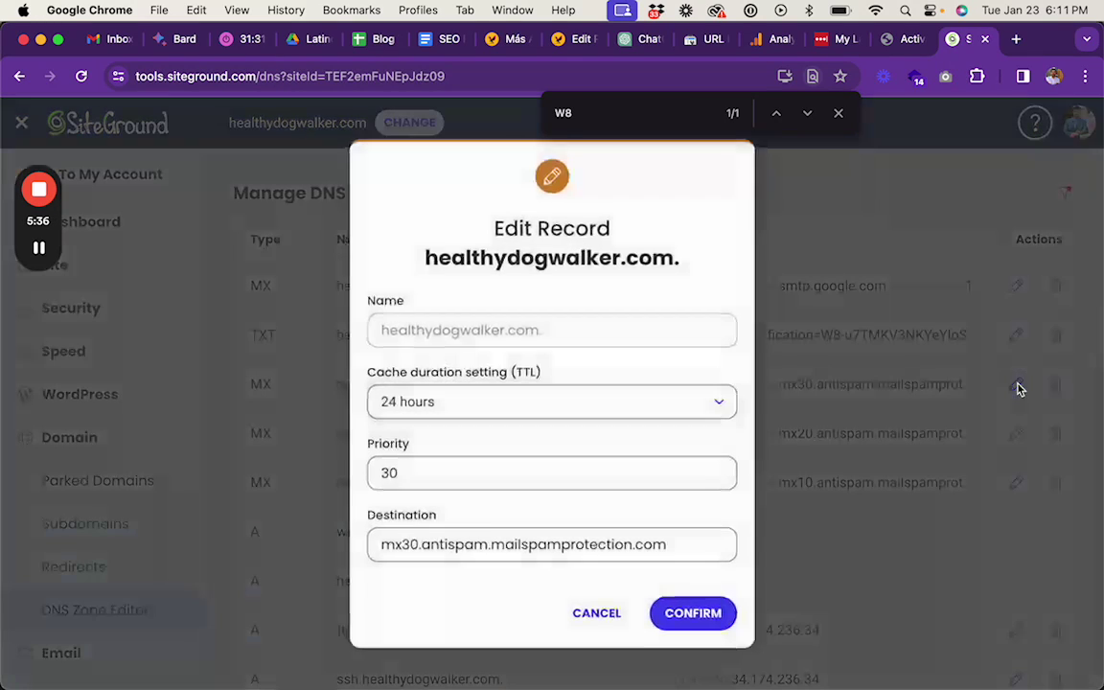
triple_click(605, 545)
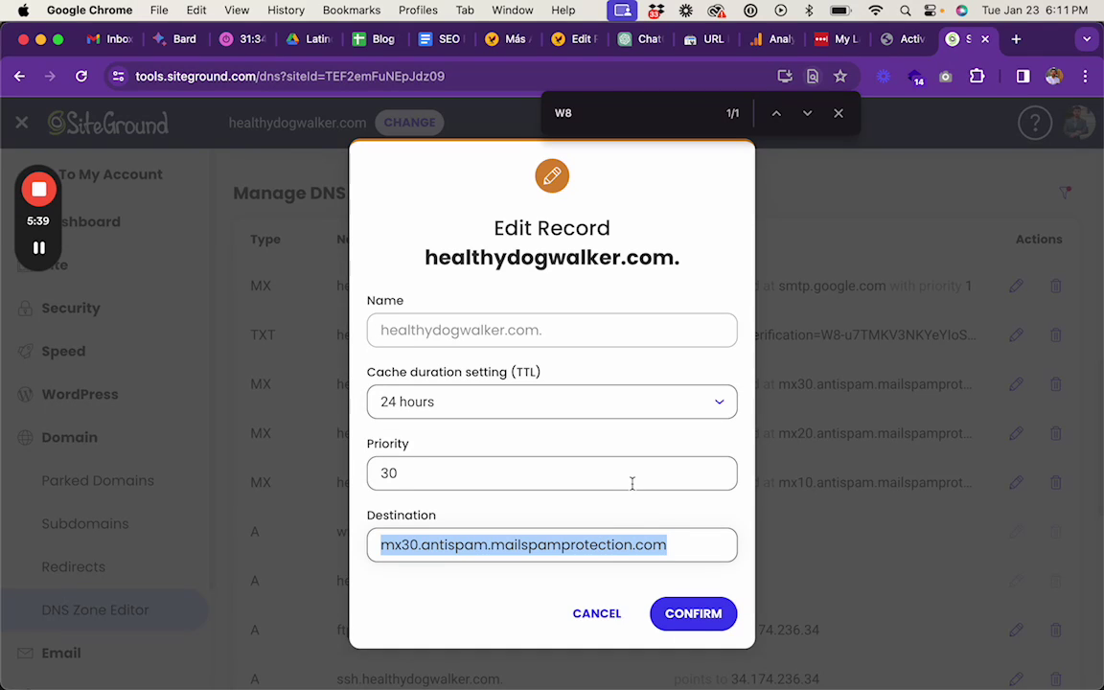
left_click(612, 621)
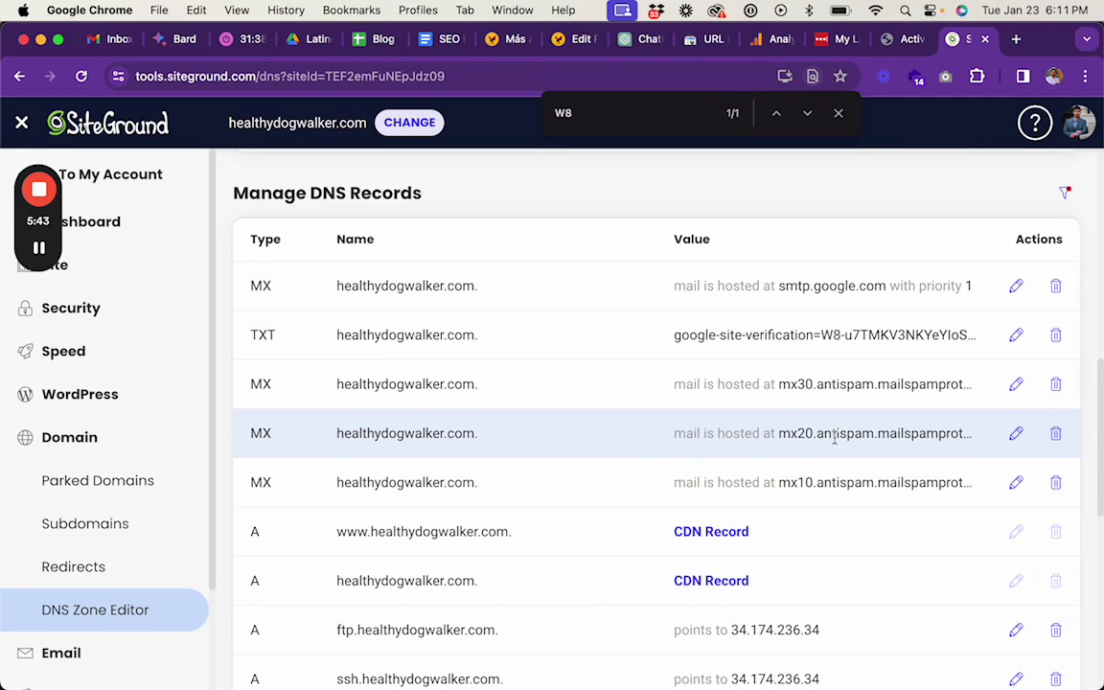
- Delete the mx30, mx20 and mx10 antispam.mailspamprotection.com MX records of healthydogwalker.com
left_click(1056, 384)
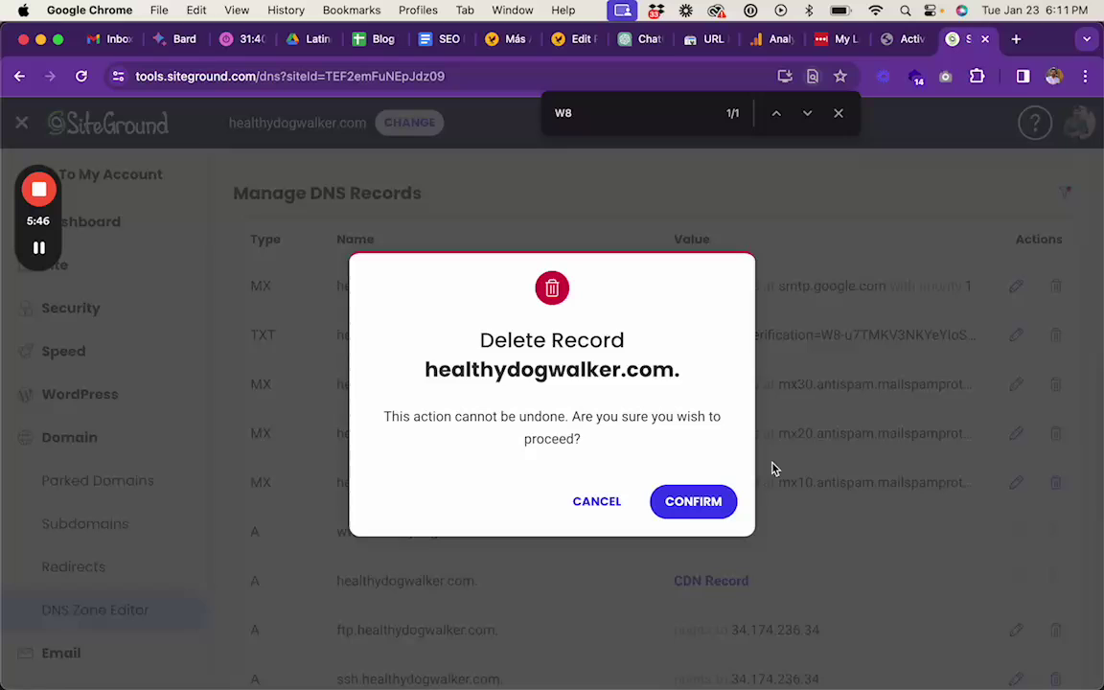
left_click(697, 504)
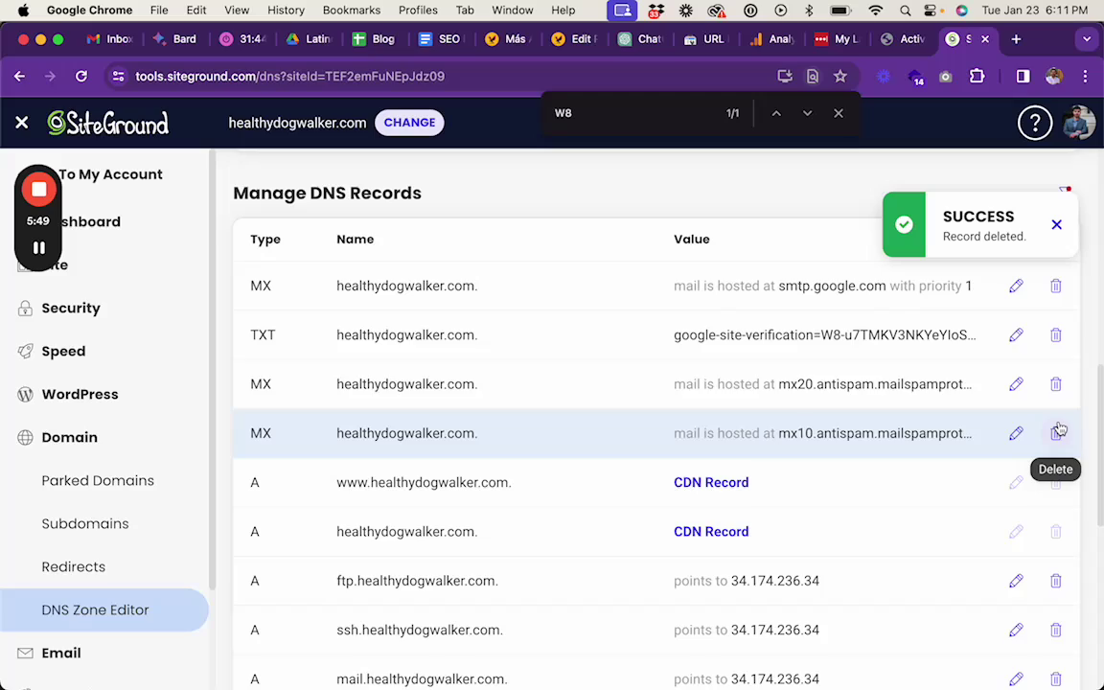
left_click(1056, 385)
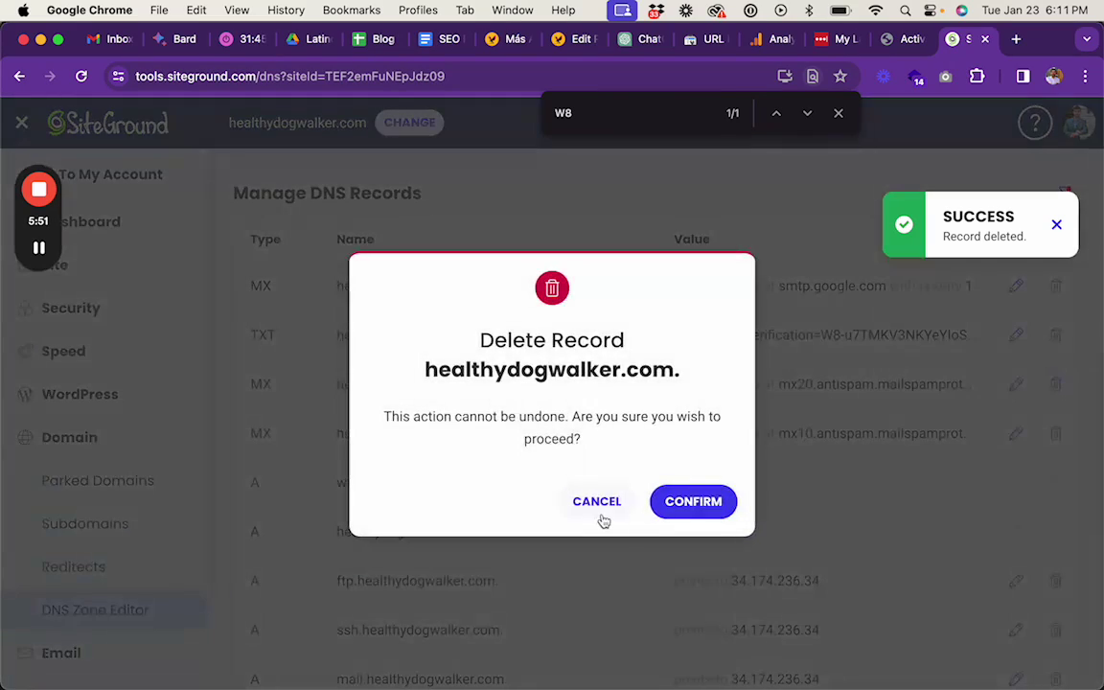
left_click(692, 503)
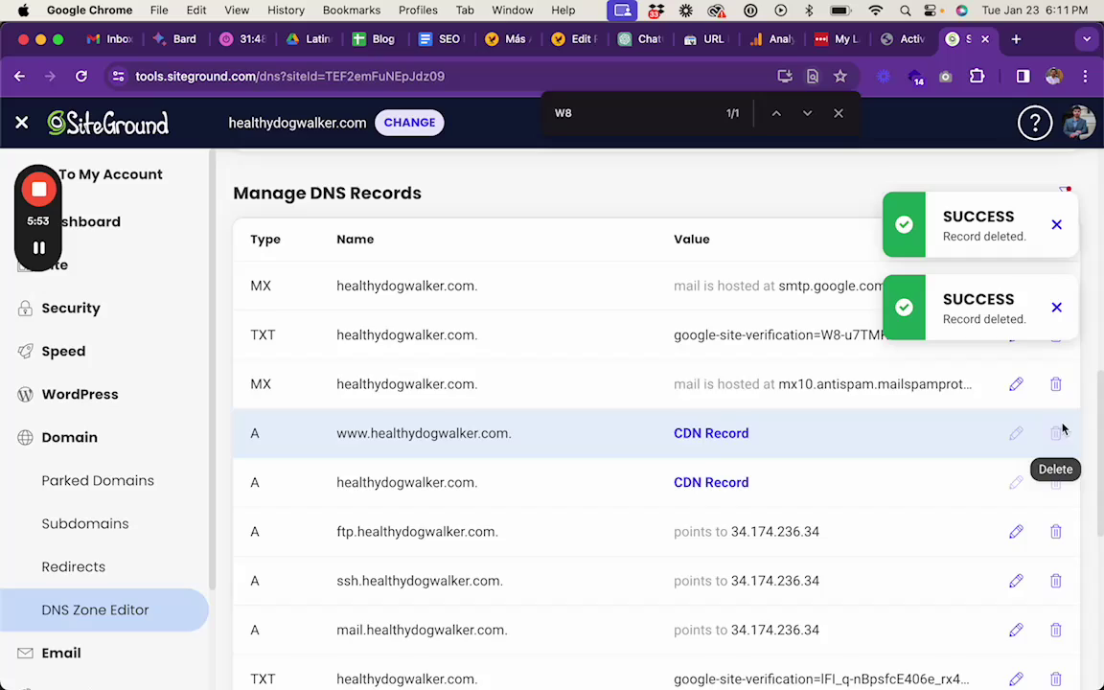
left_click(1057, 386)
left_click(711, 503)
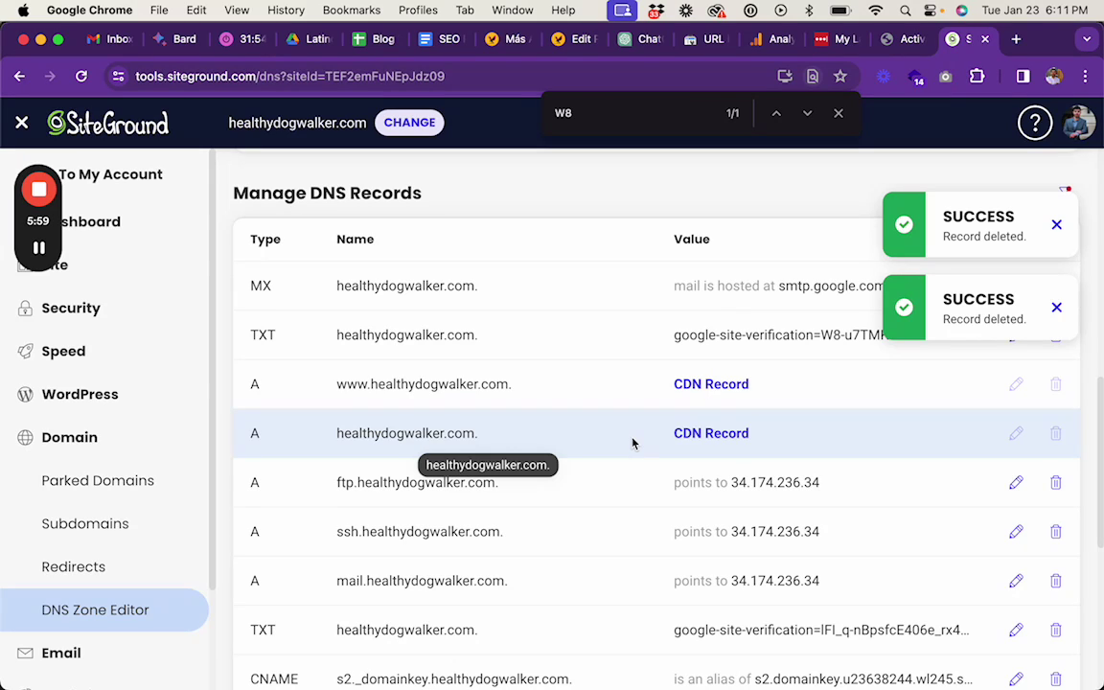
- Look over the remaining SiteGround DNS records and retry the Gmail activation in Google Admin
scroll(632, 443, "up", 1)
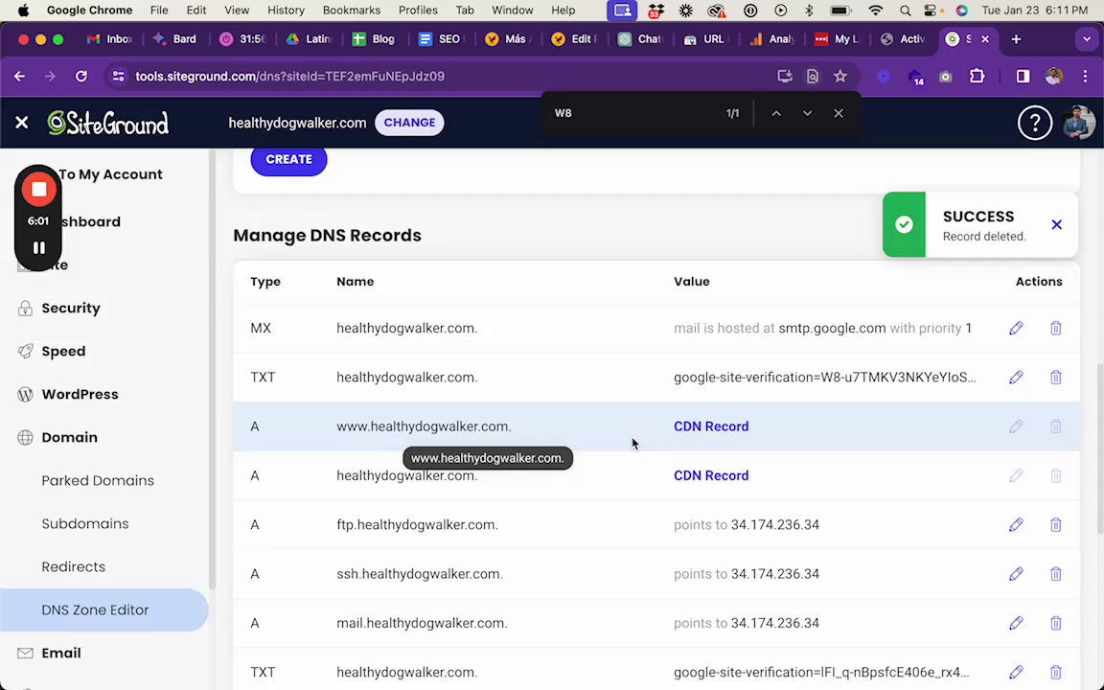
key("ctrl+shift+Tab")
key("ctrl+Tab")
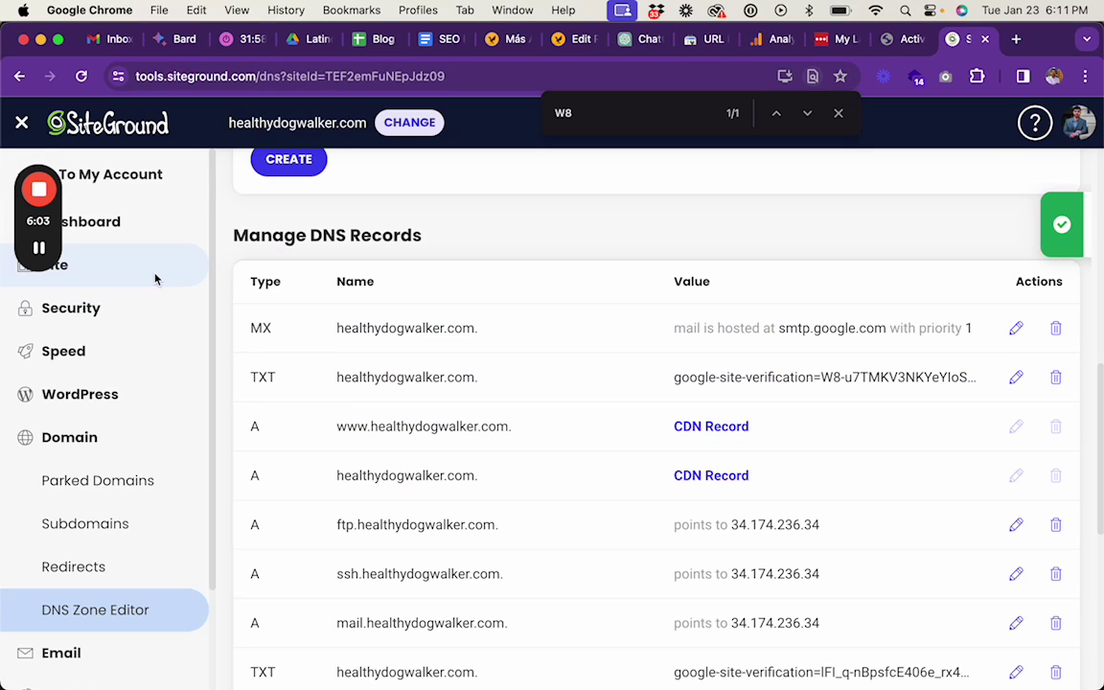
left_click(530, 243)
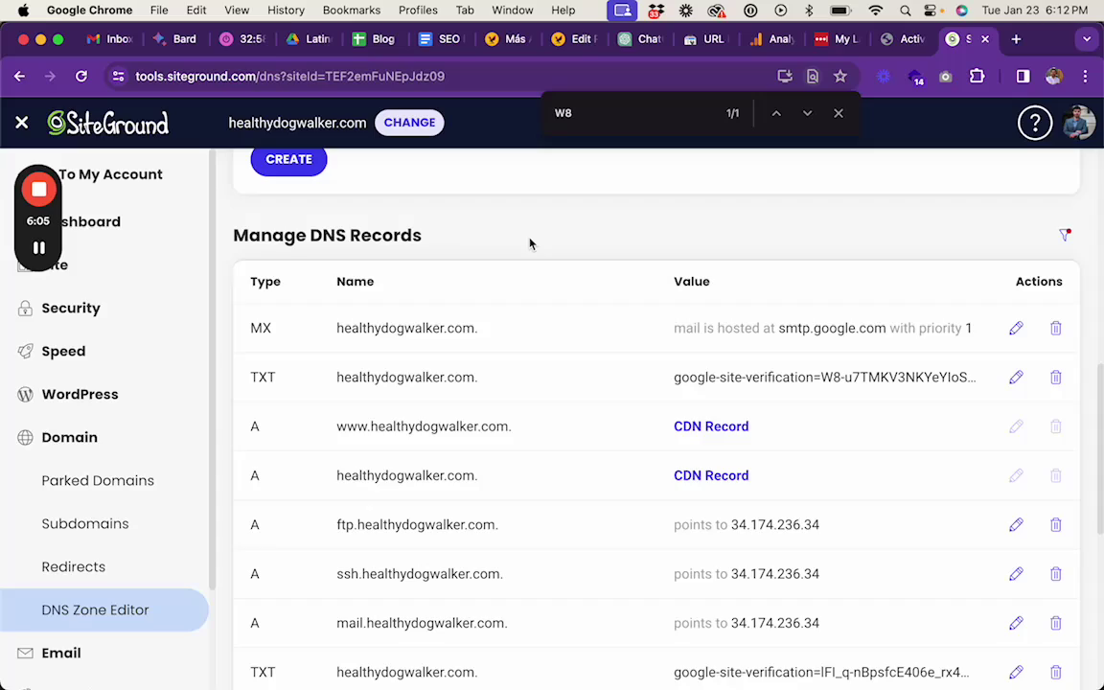
key("ctrl+shift+Tab")
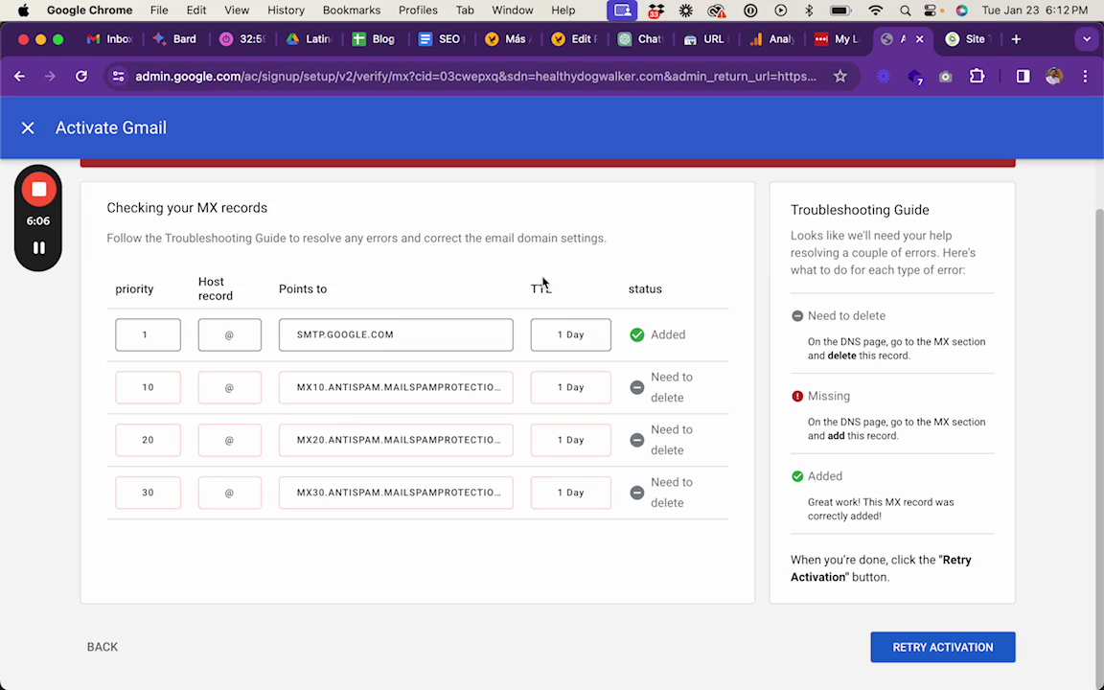
left_click(917, 645)
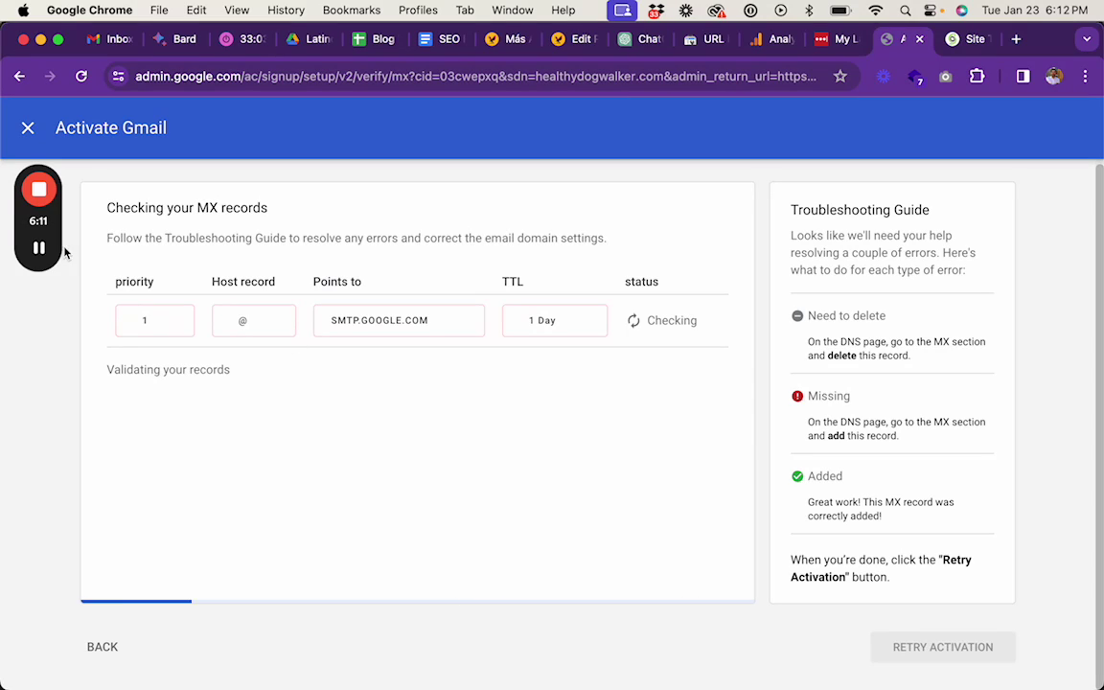
mouse_move(39, 250)
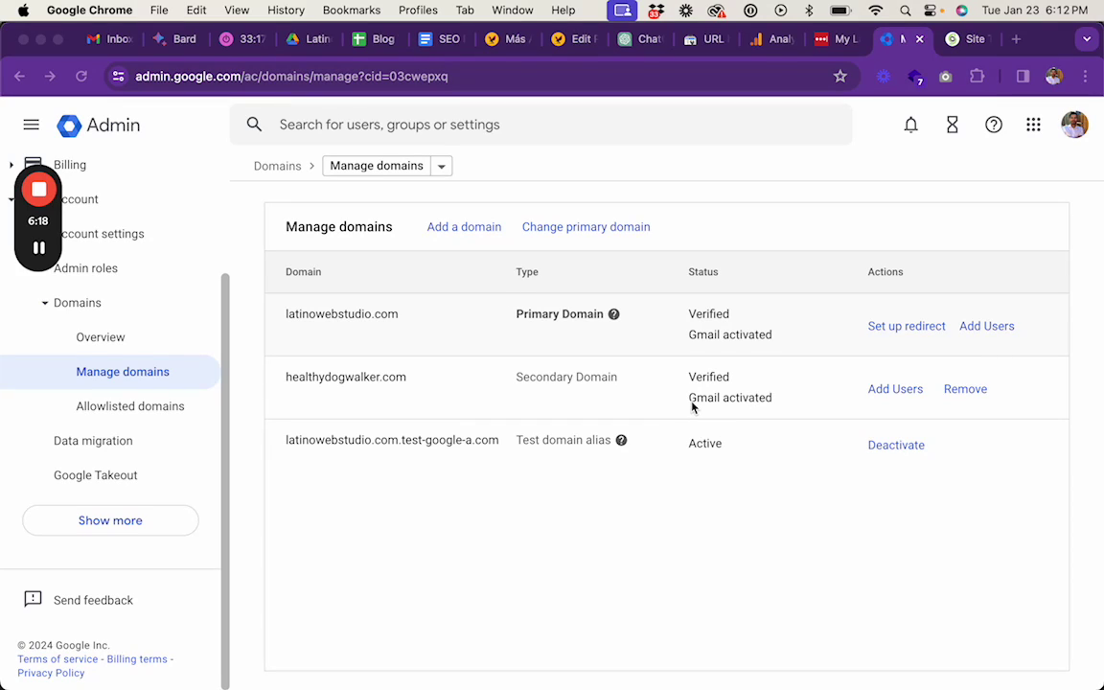
- Start a new user for healthydogwalker.com with first name Admin and last name User, assigning the primary email to the healthydogwalker.com domain
left_click(892, 391)
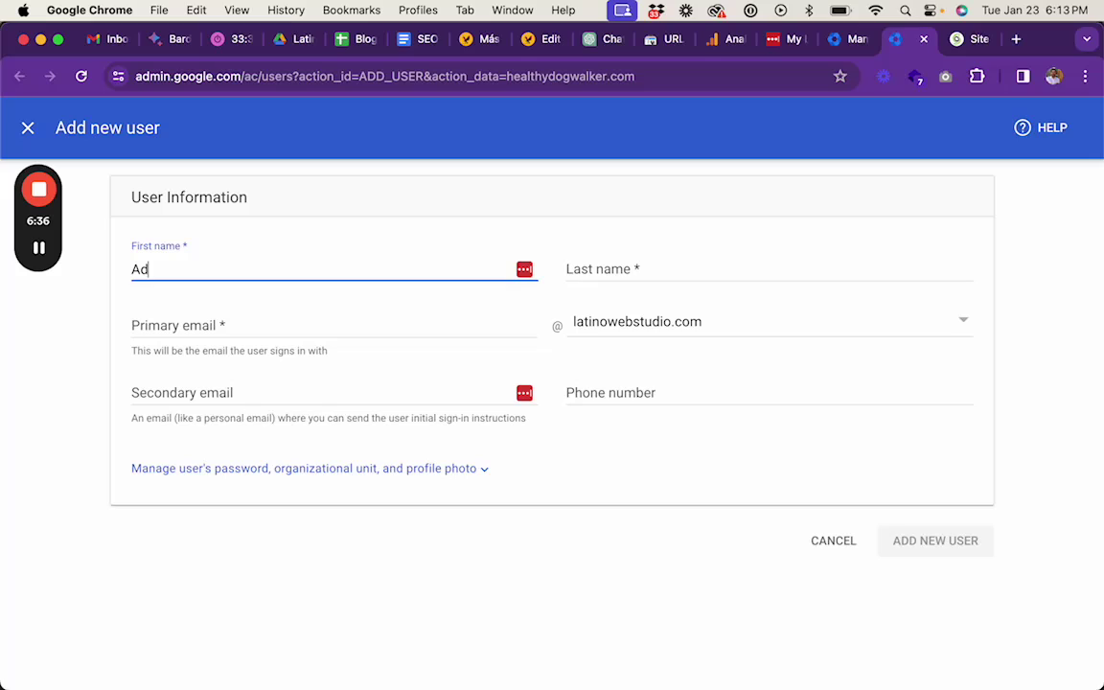
key("Tab")
type("User")
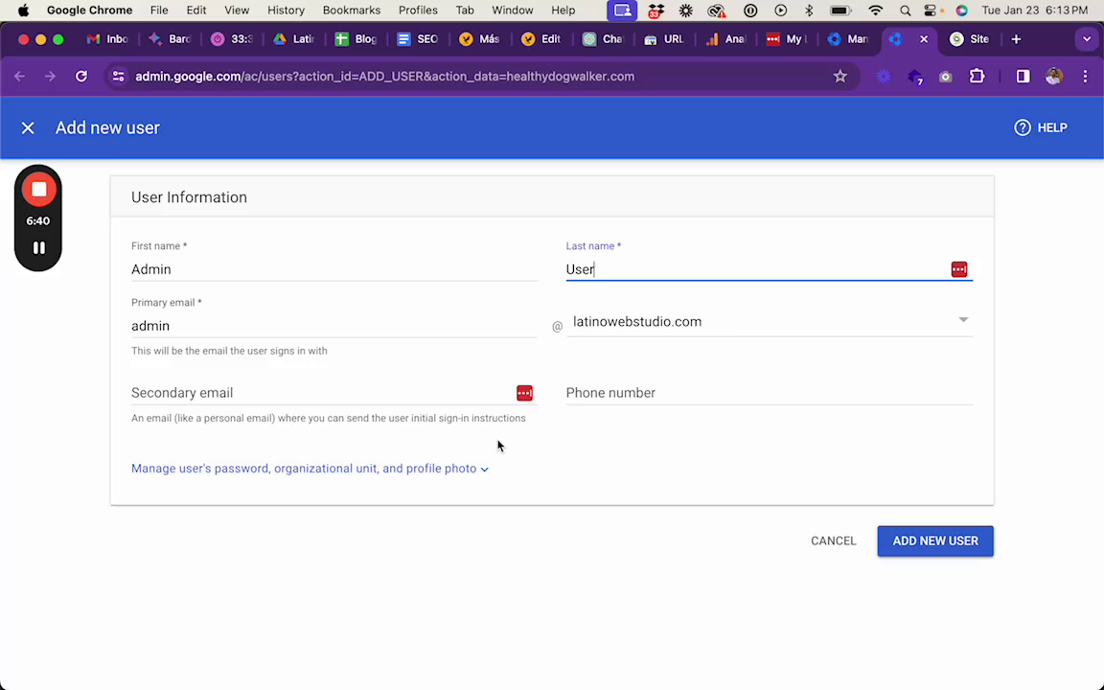
left_click(767, 326)
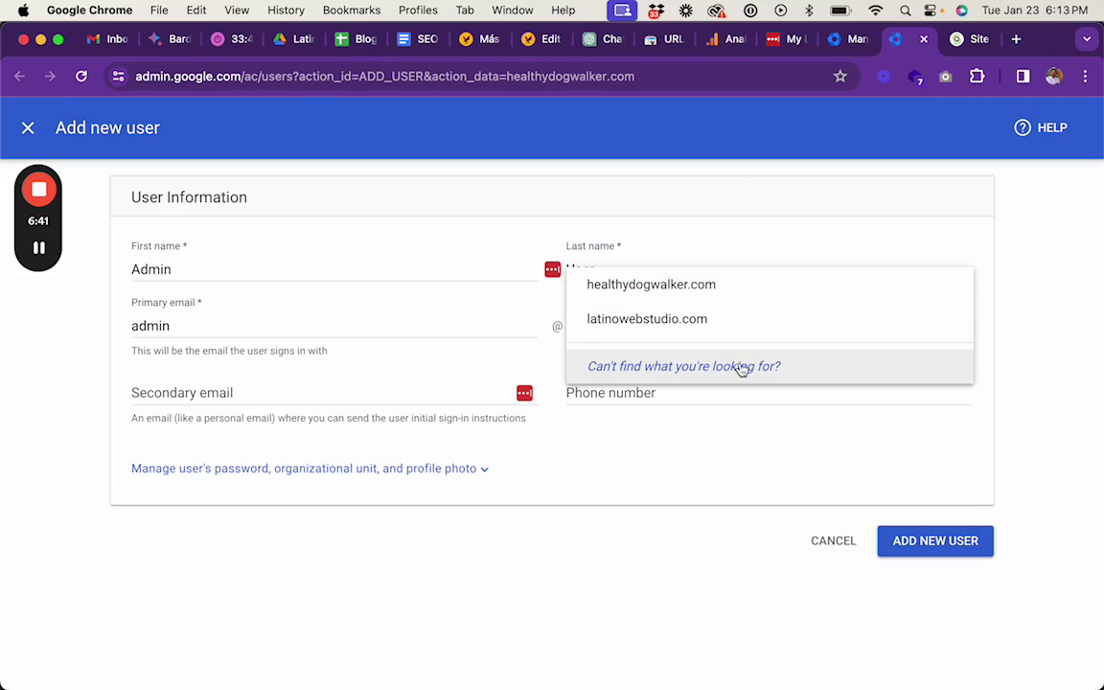
left_click(702, 286)
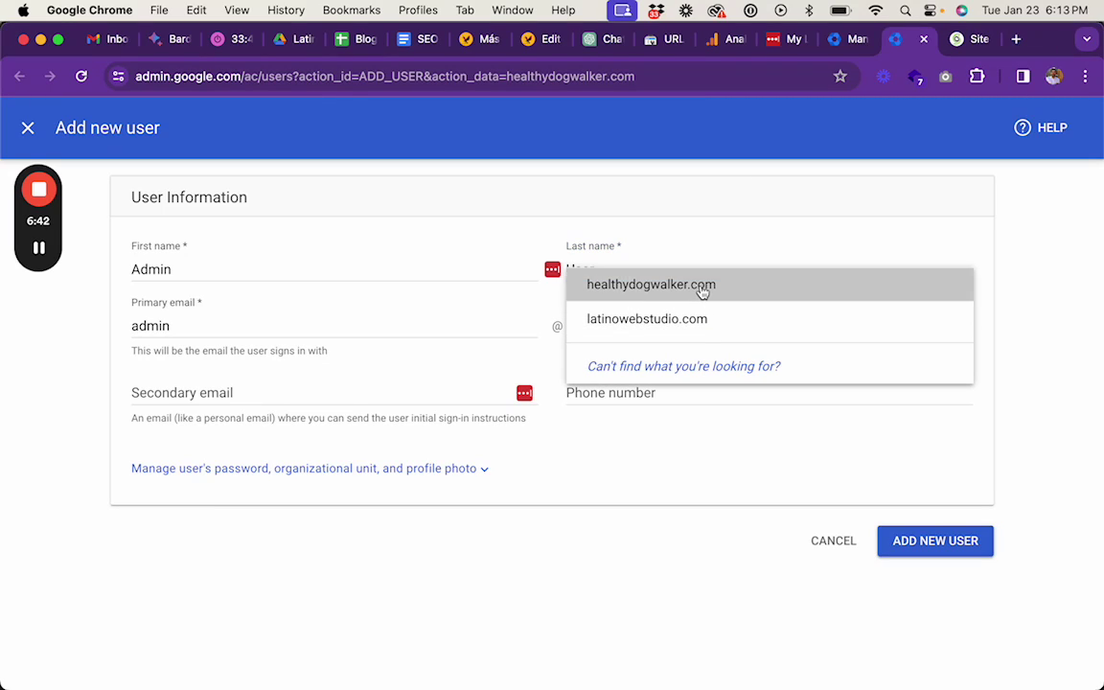
- Create the new user and finish the confirmation and password-sharing prompts without copying the password
left_click(945, 542)
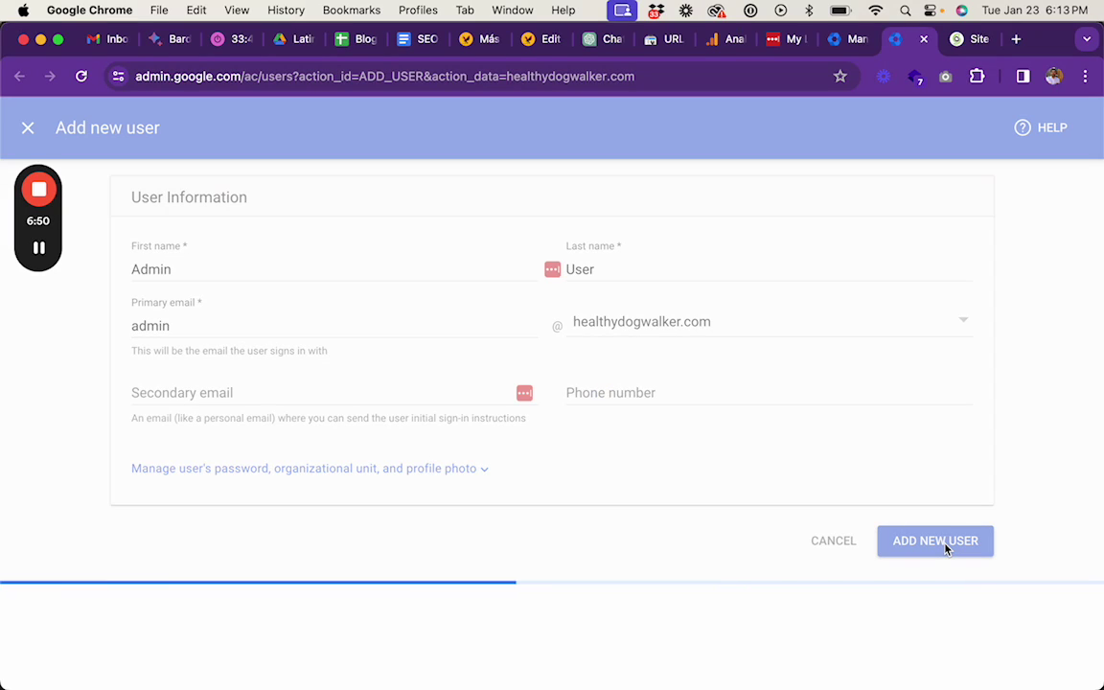
scroll(943, 575, "down", 1)
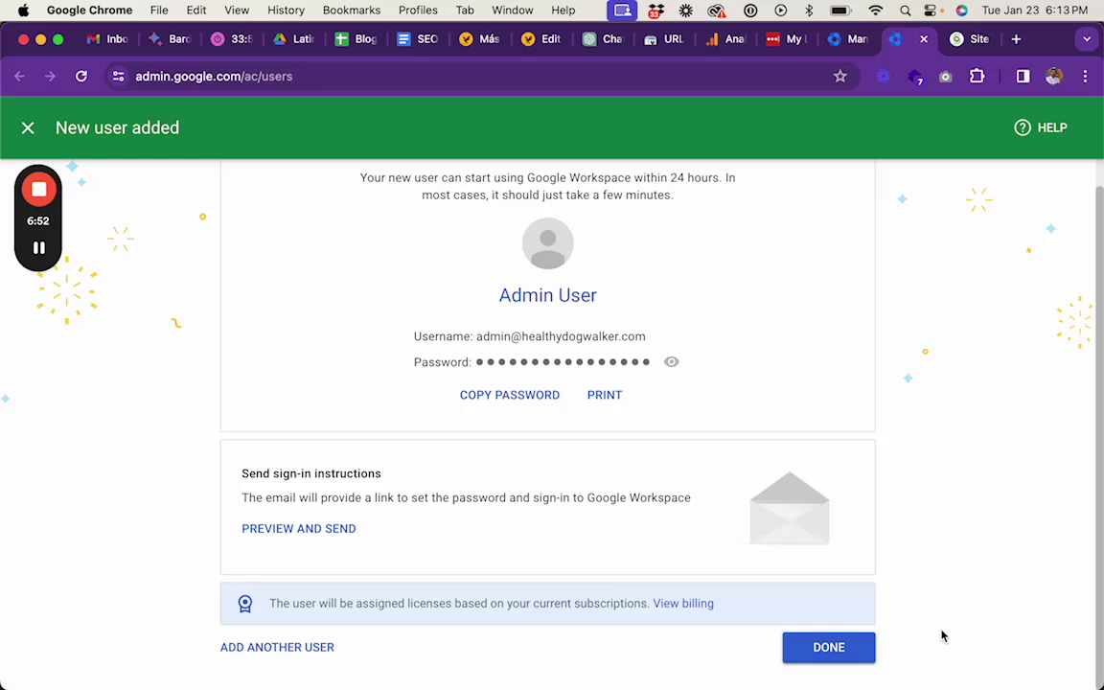
left_click(830, 648)
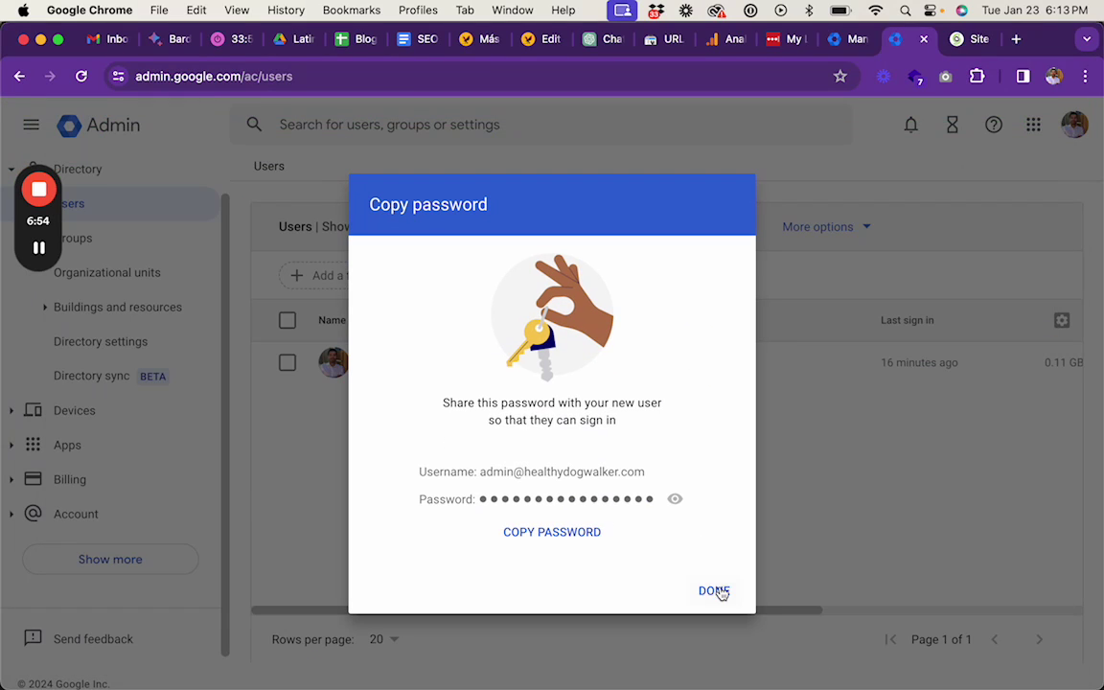
left_click(716, 591)
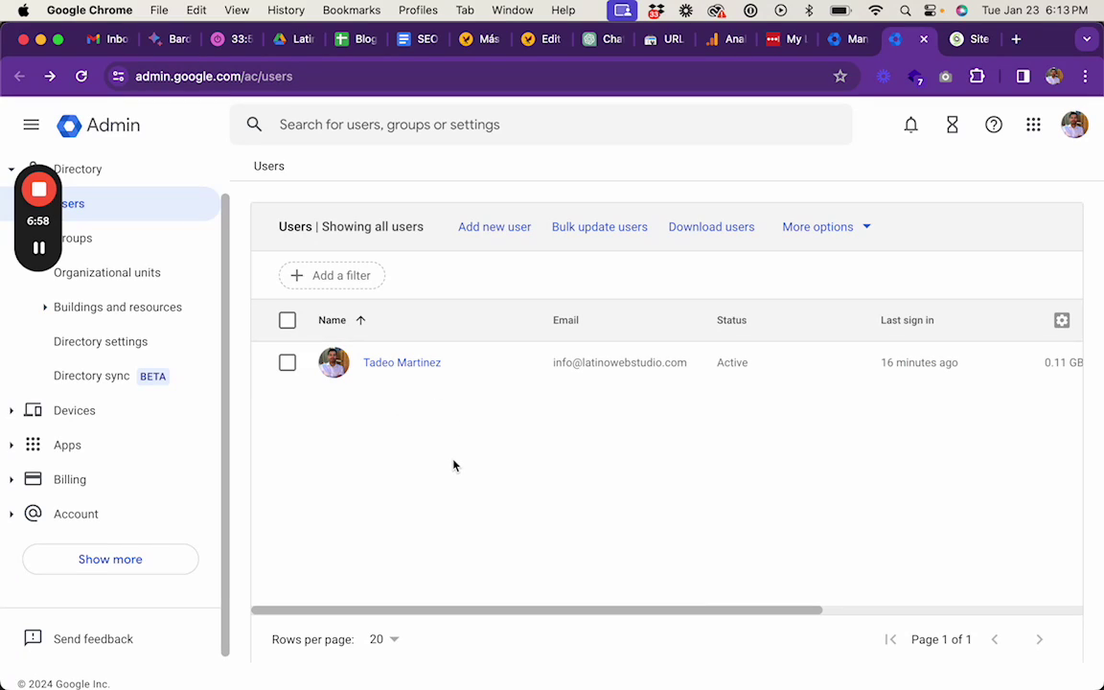
- Check the billing subscriptions and the license settings, and return to the directory's user list
left_click(123, 475)
left_click(99, 345)
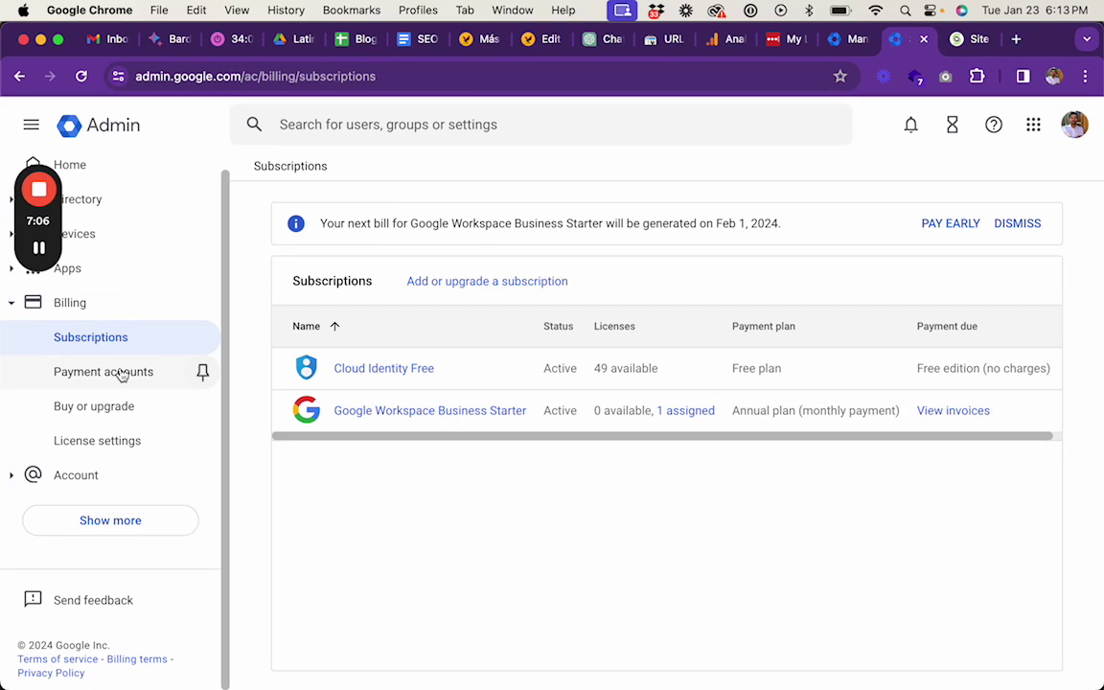
left_click(125, 443)
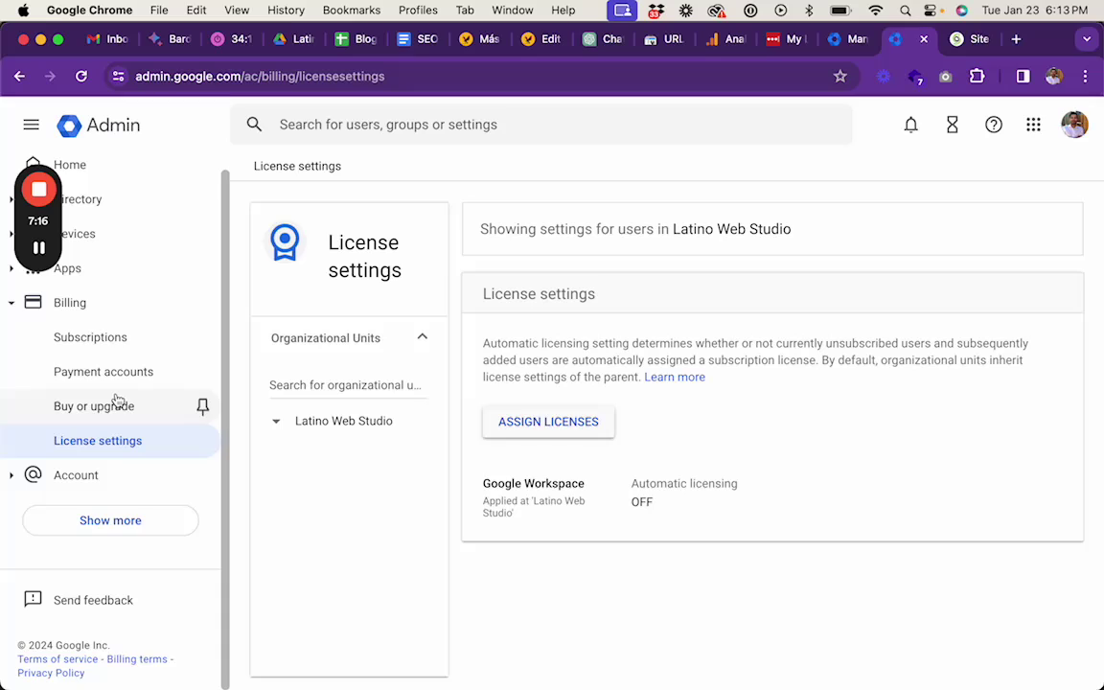
left_click(97, 202)
left_click(114, 235)
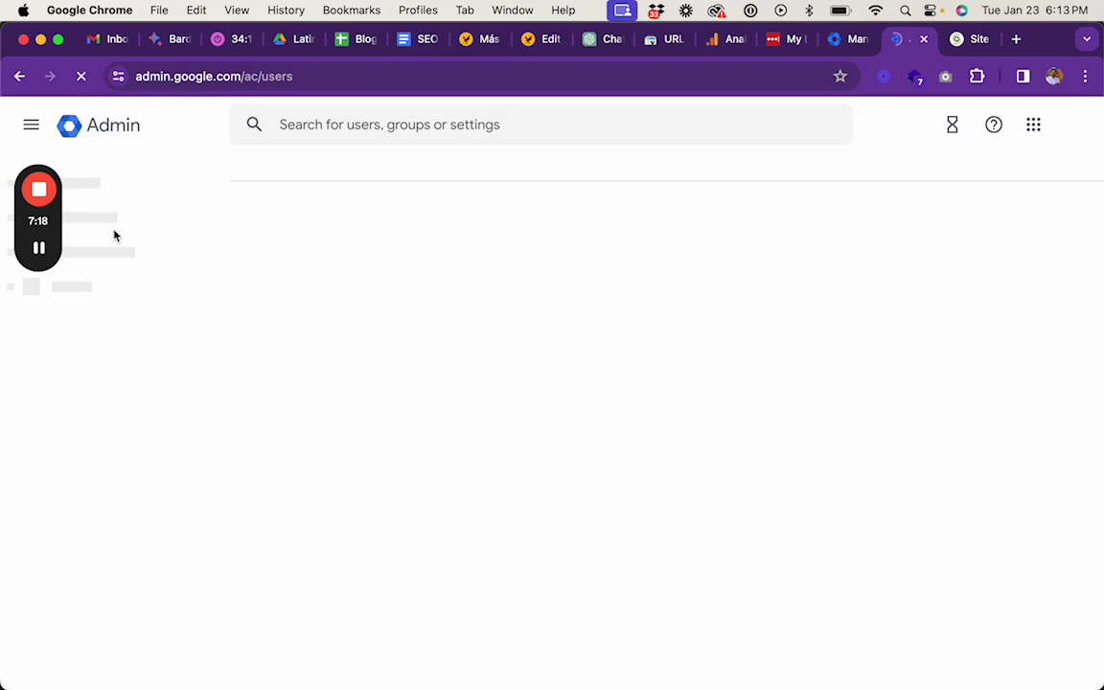